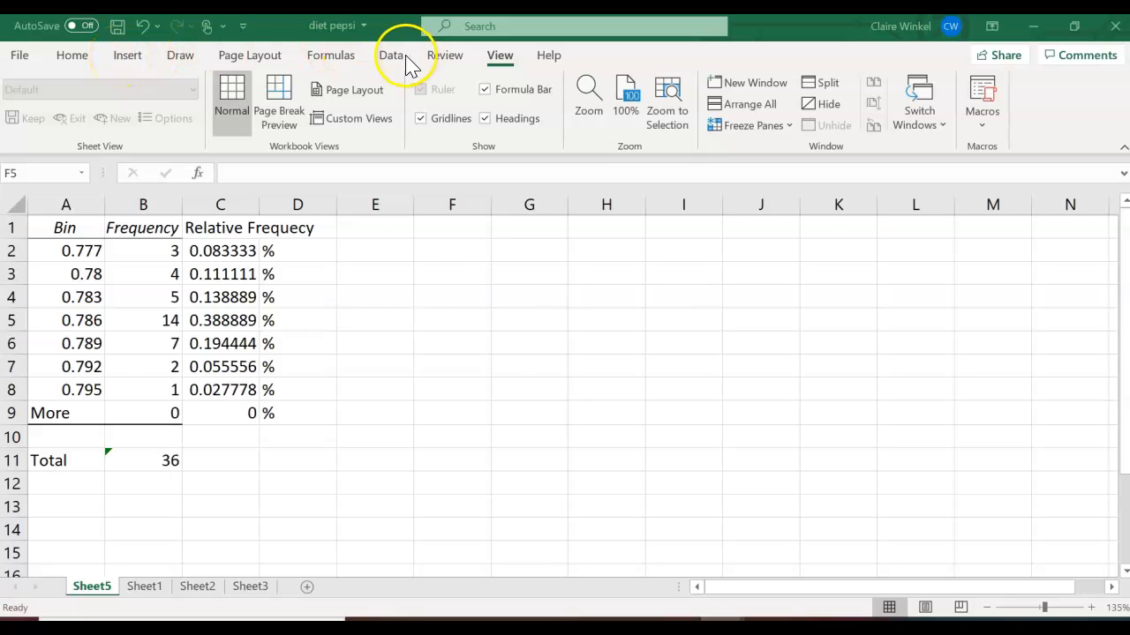
- Insert a 2-D clustered column chart on the sheet
click(125, 60)
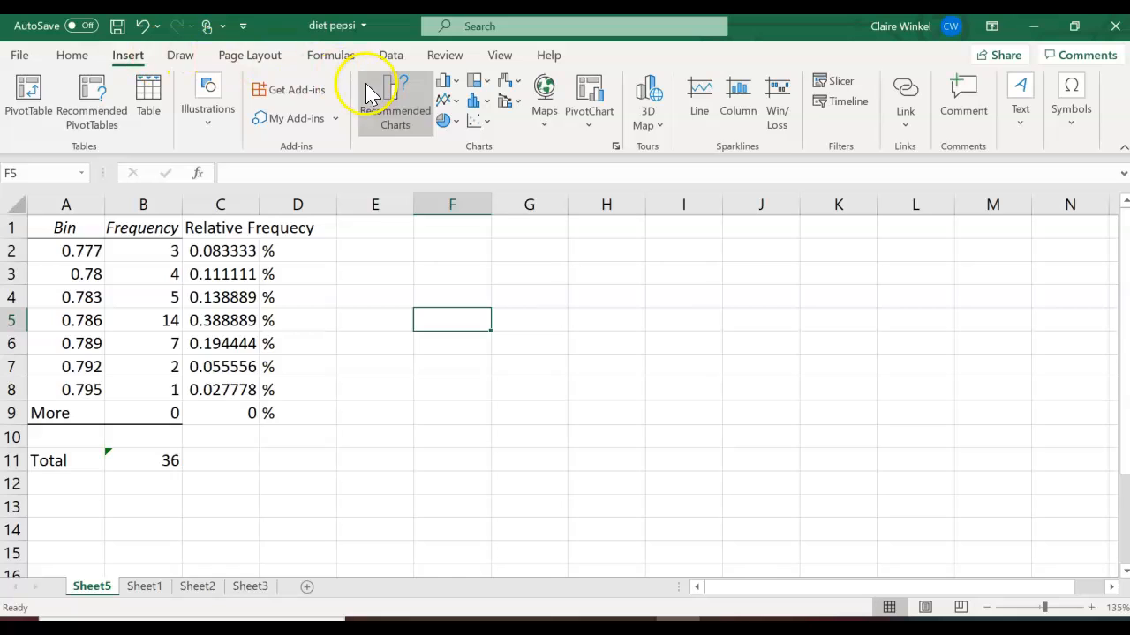
click(457, 82)
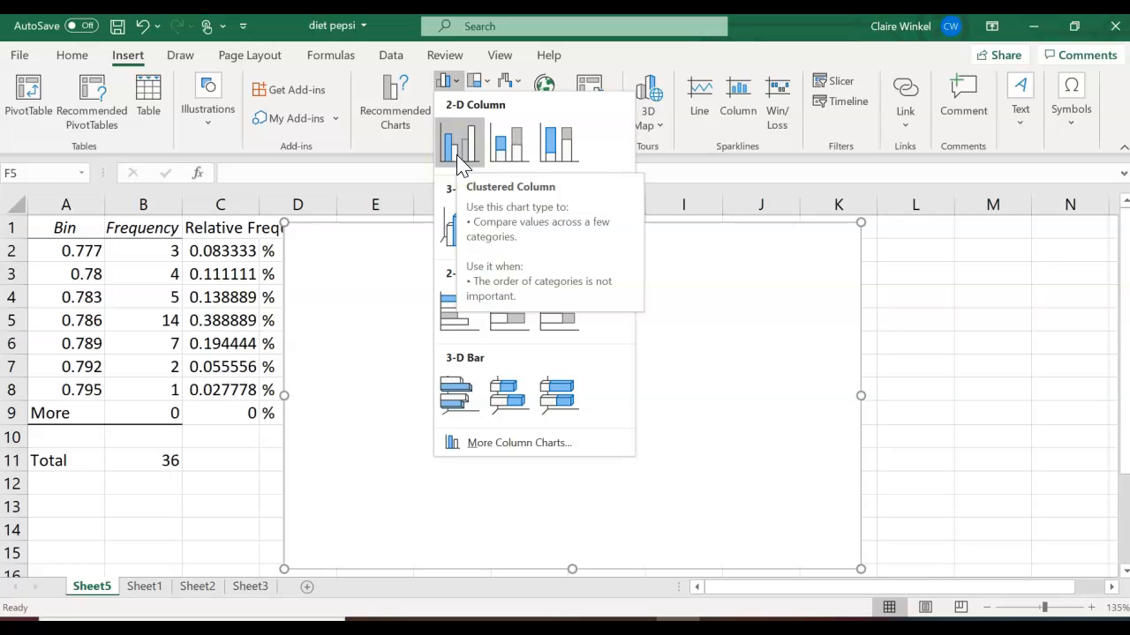
click(457, 160)
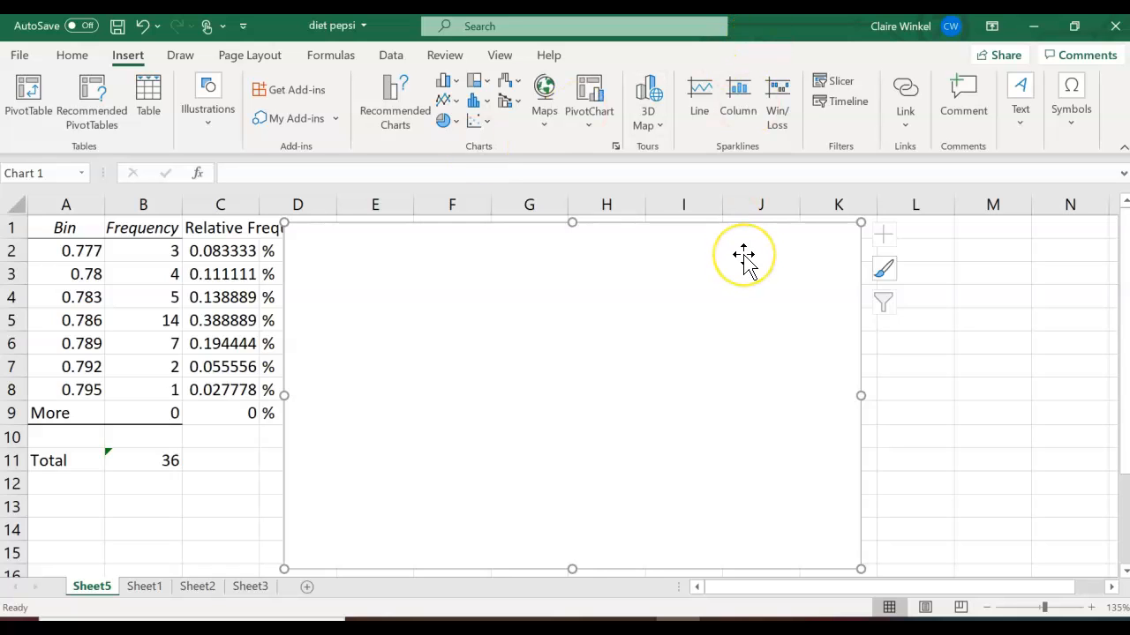
- Add a chart data series named "Frequency of Cola Weight" with the Frequency values B2:B8 as its values
click(820, 290)
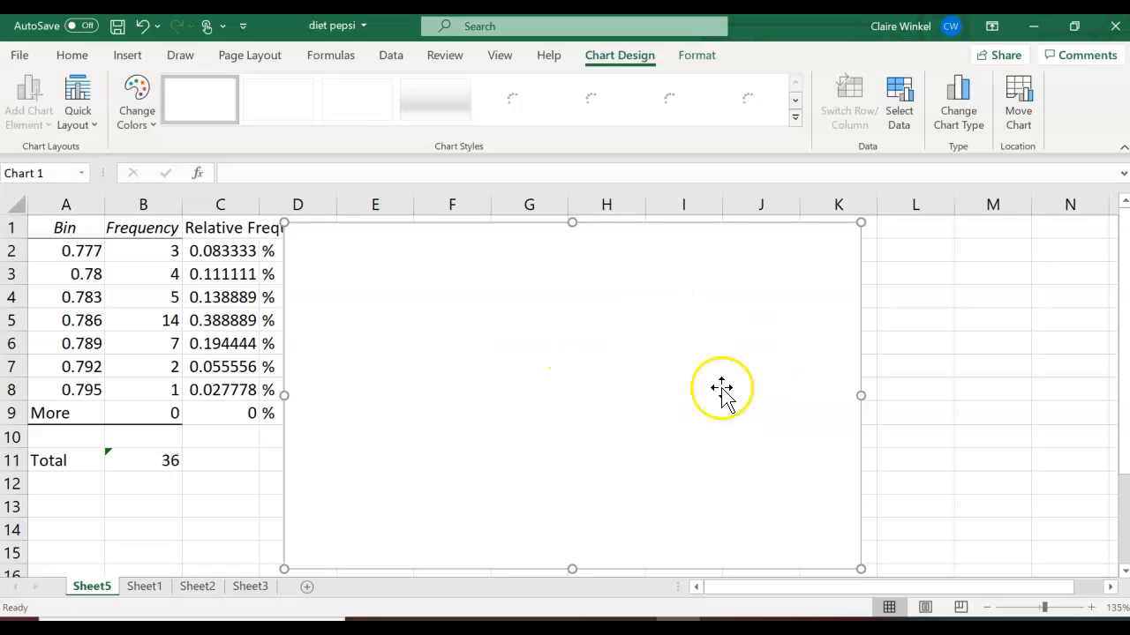
double_click(605, 454)
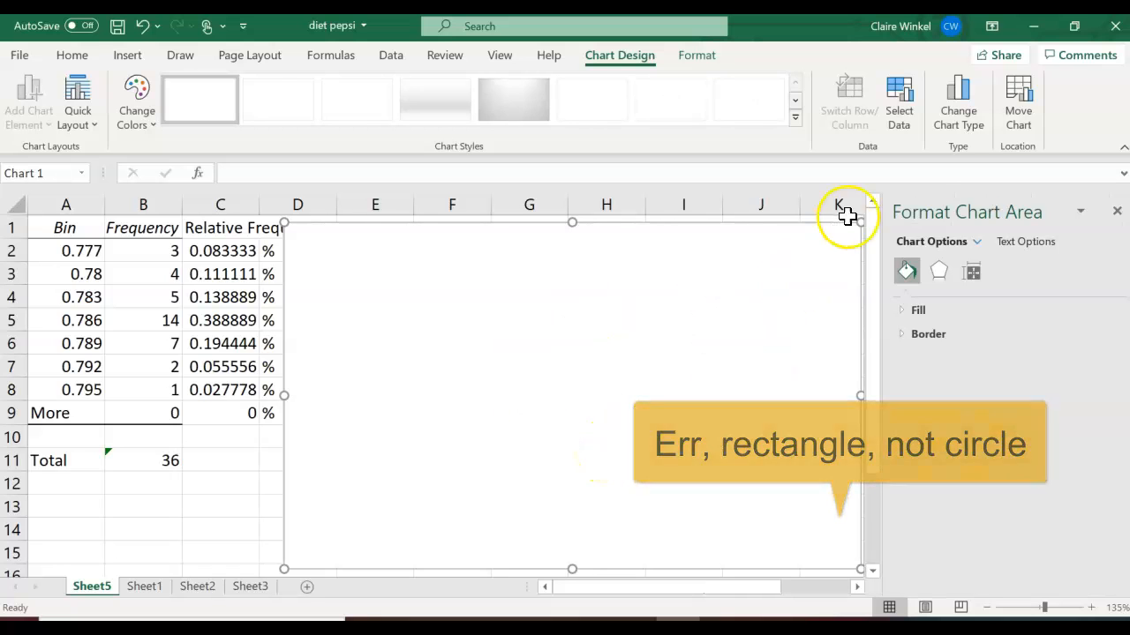
click(905, 126)
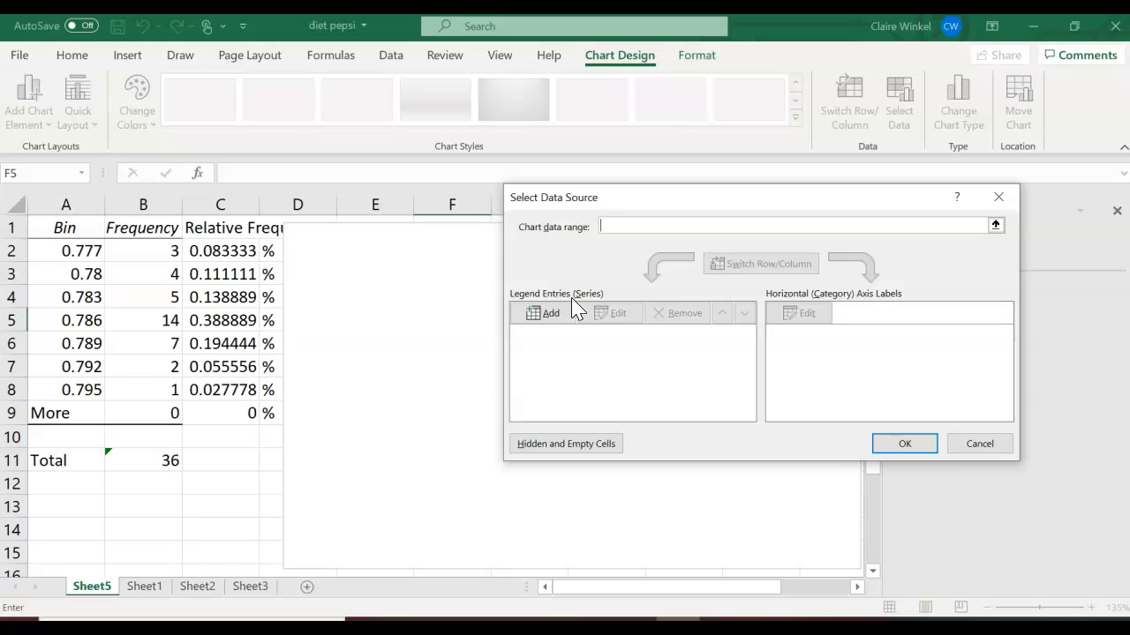
click(558, 318)
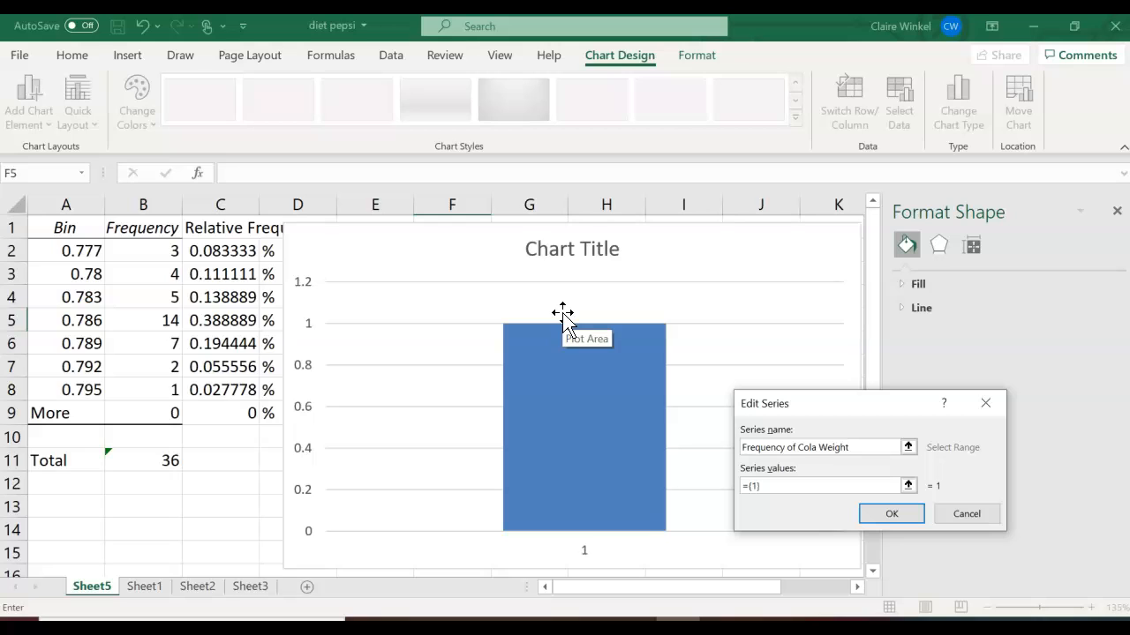
click(772, 486)
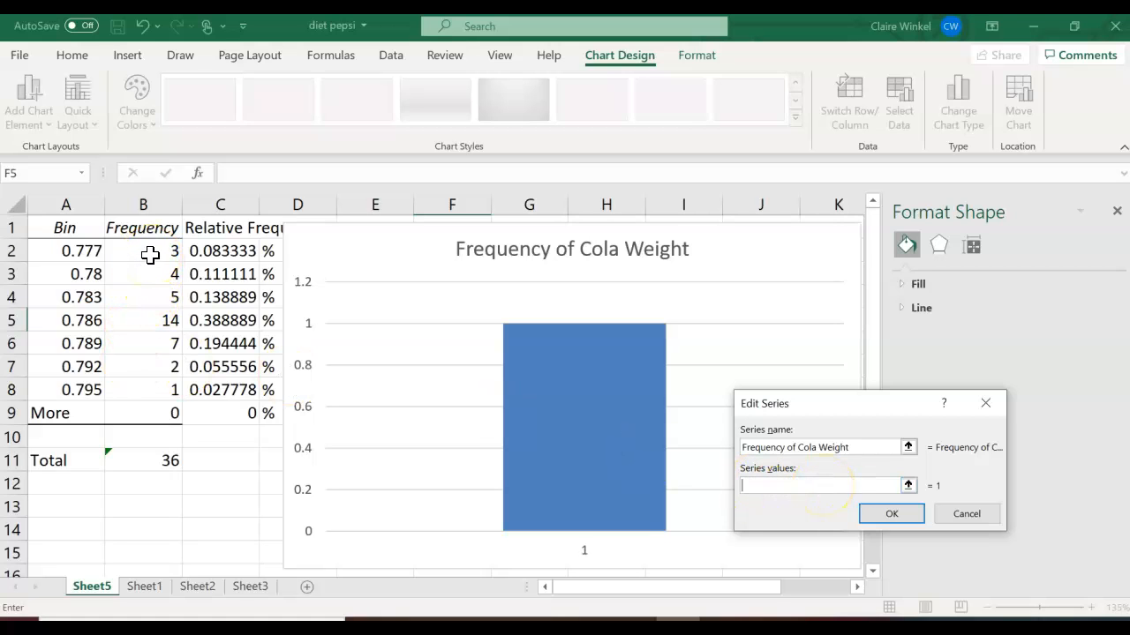
drag(150, 255, 150, 395)
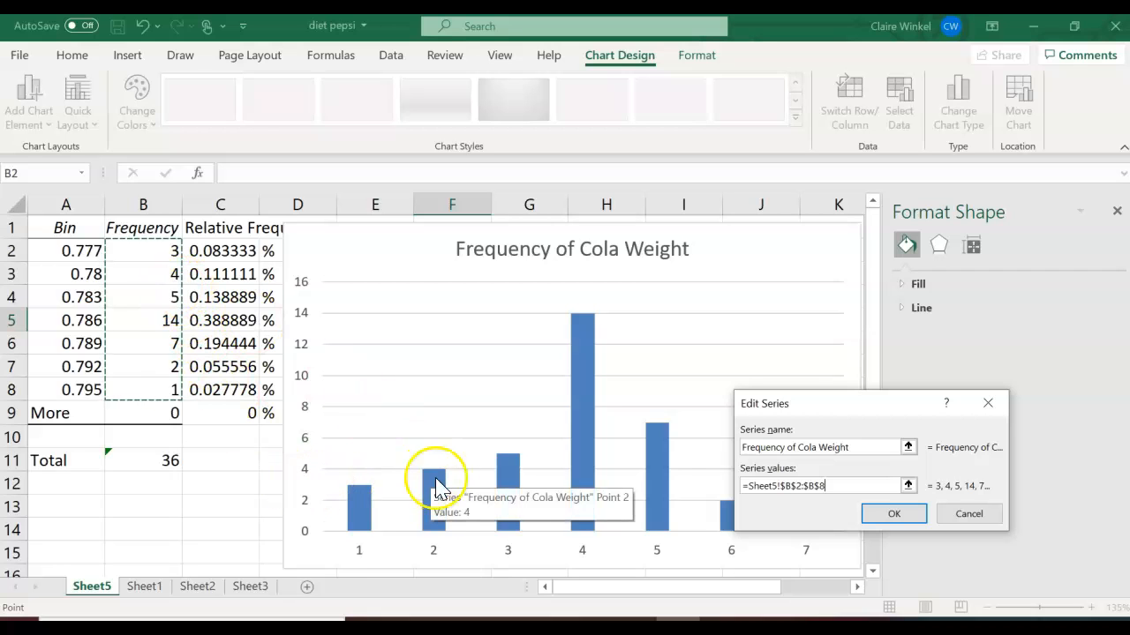
click(895, 515)
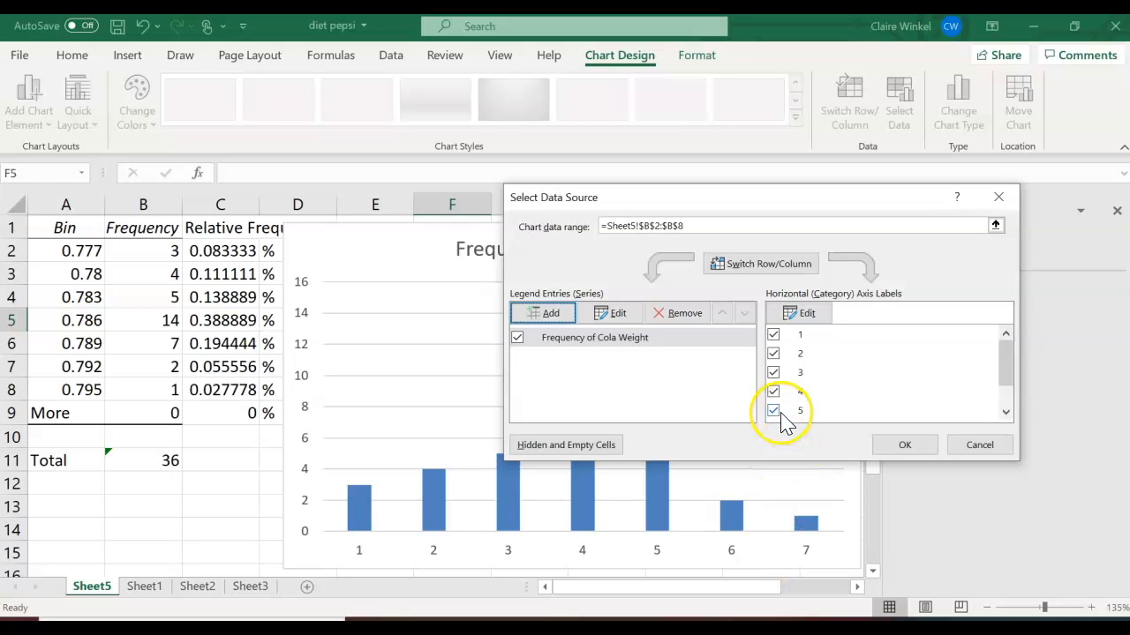
- Set the horizontal axis labels to the Bin values A2:A8 and confirm the data source
click(800, 313)
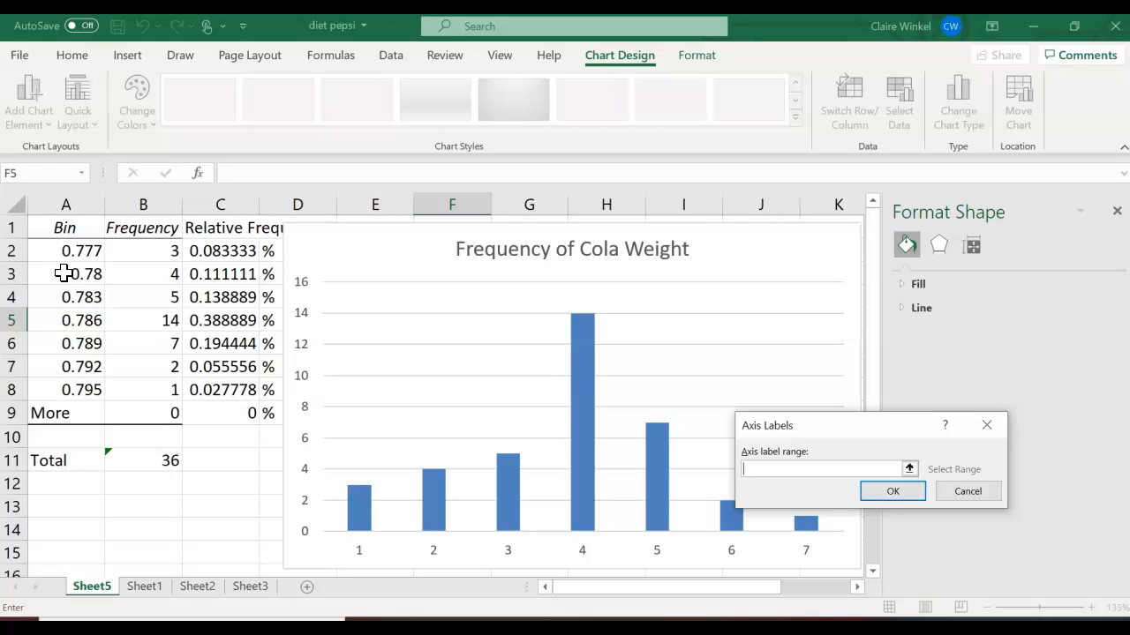
drag(80, 250, 68, 386)
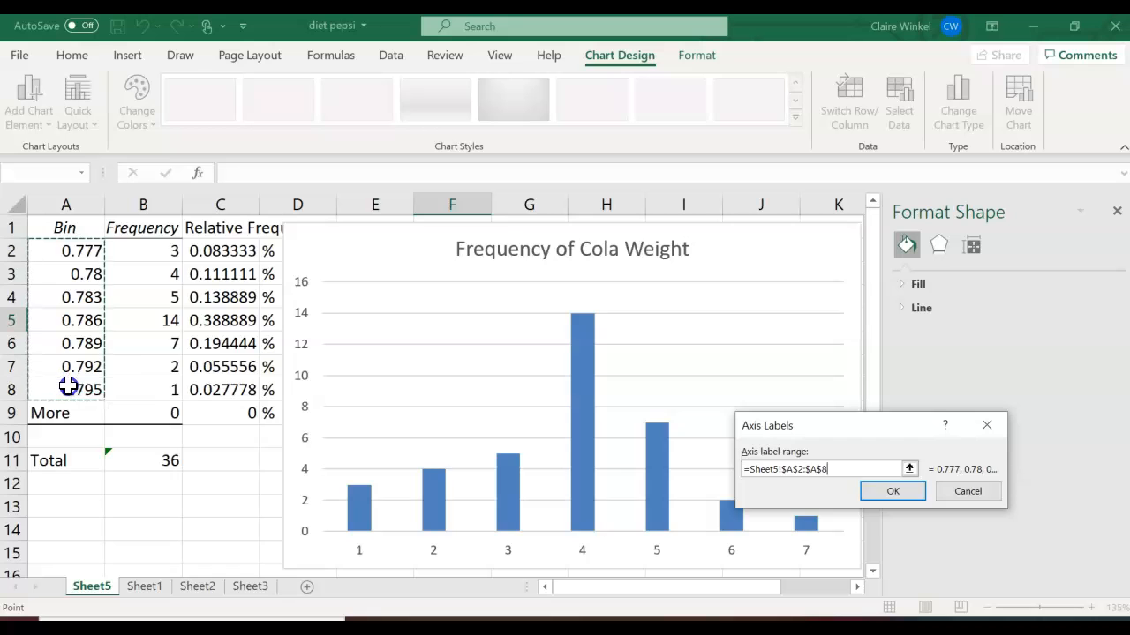
click(894, 491)
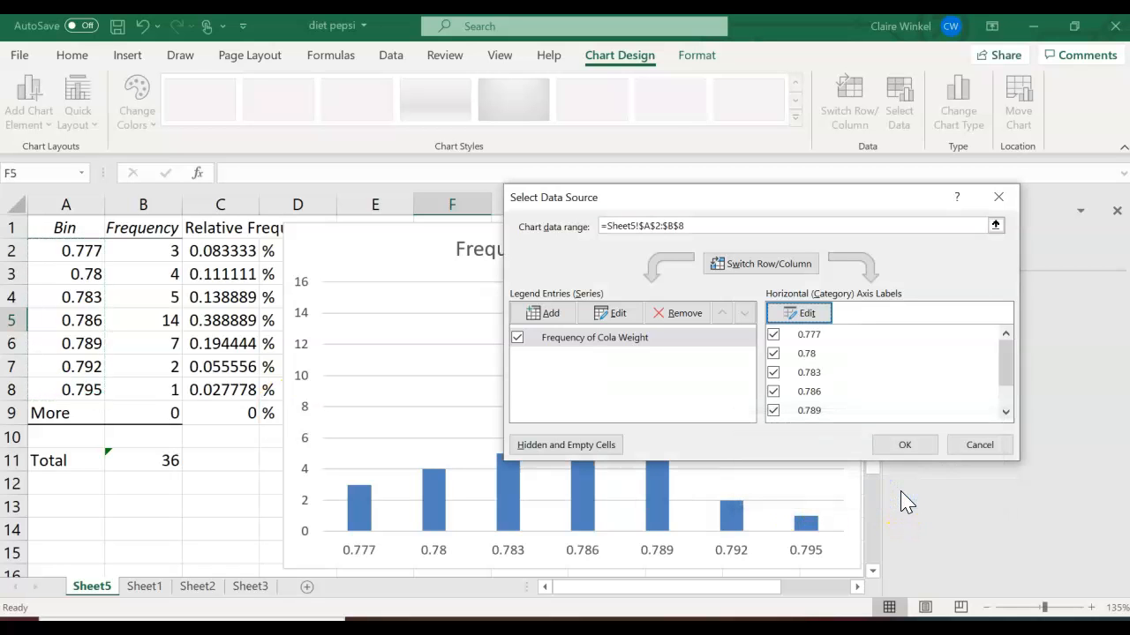
click(925, 450)
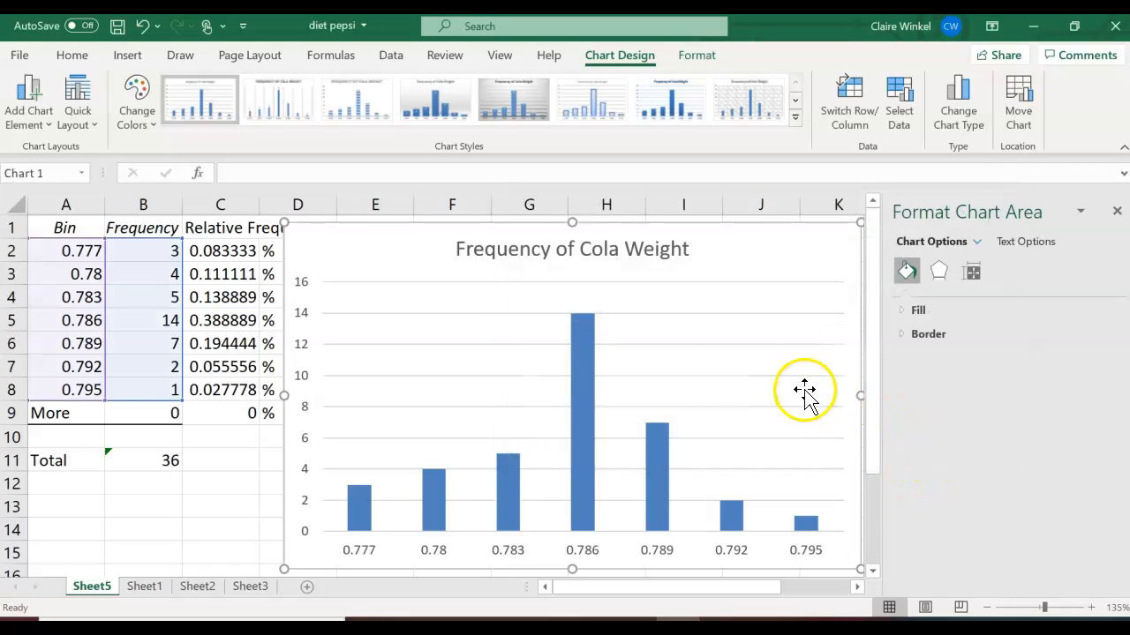
click(1117, 211)
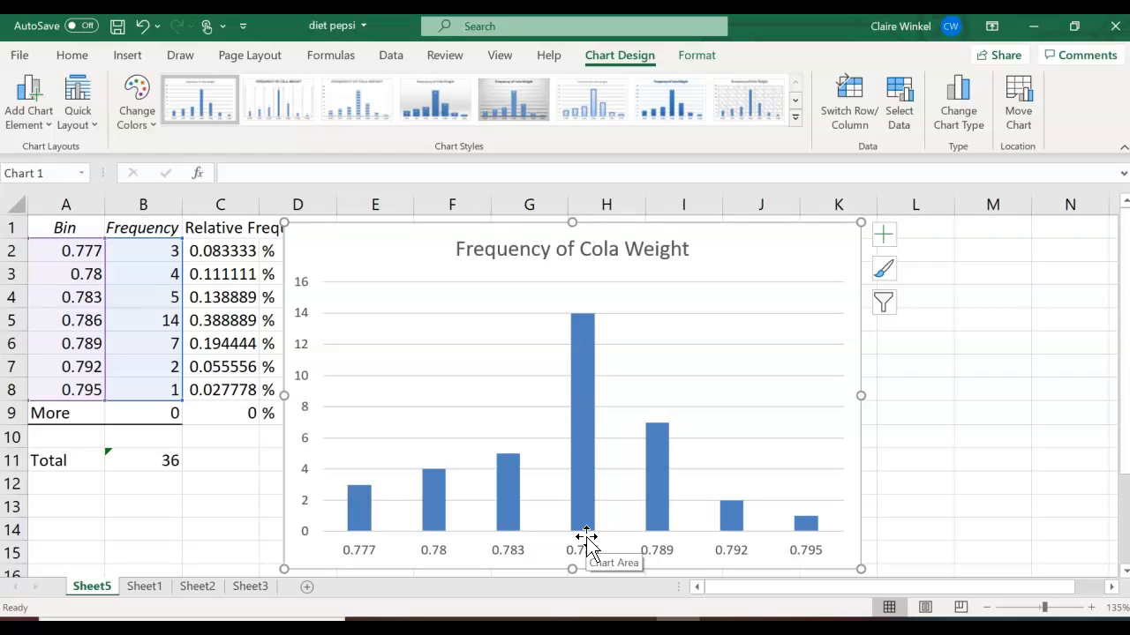
- Set the data series gap width to 0% so the columns touch like a histogram
right_click(580, 454)
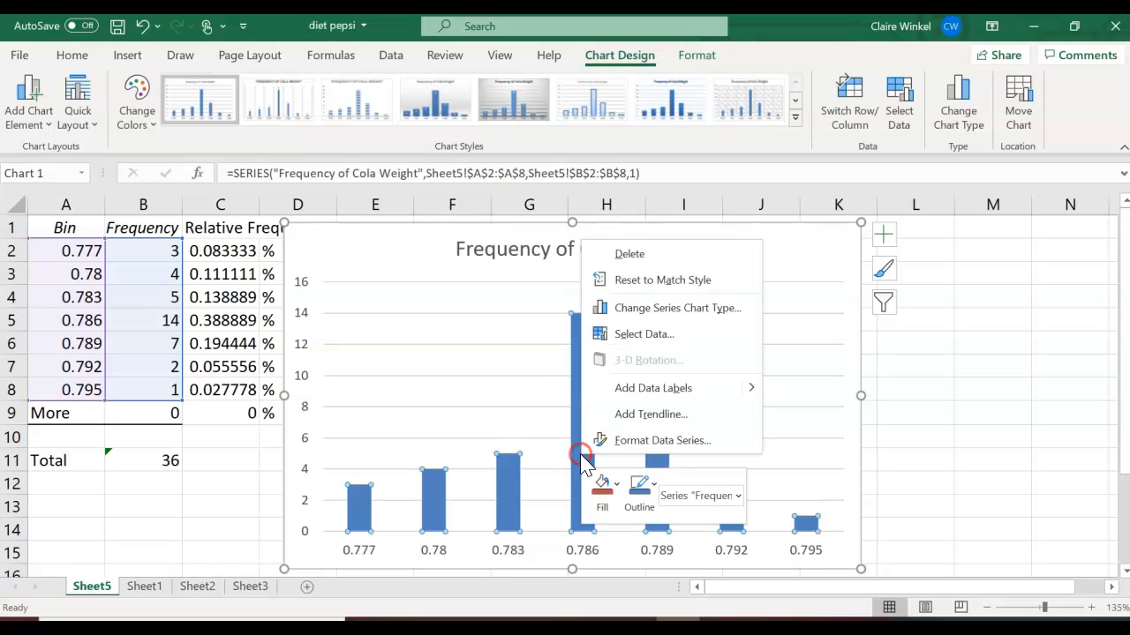
click(623, 447)
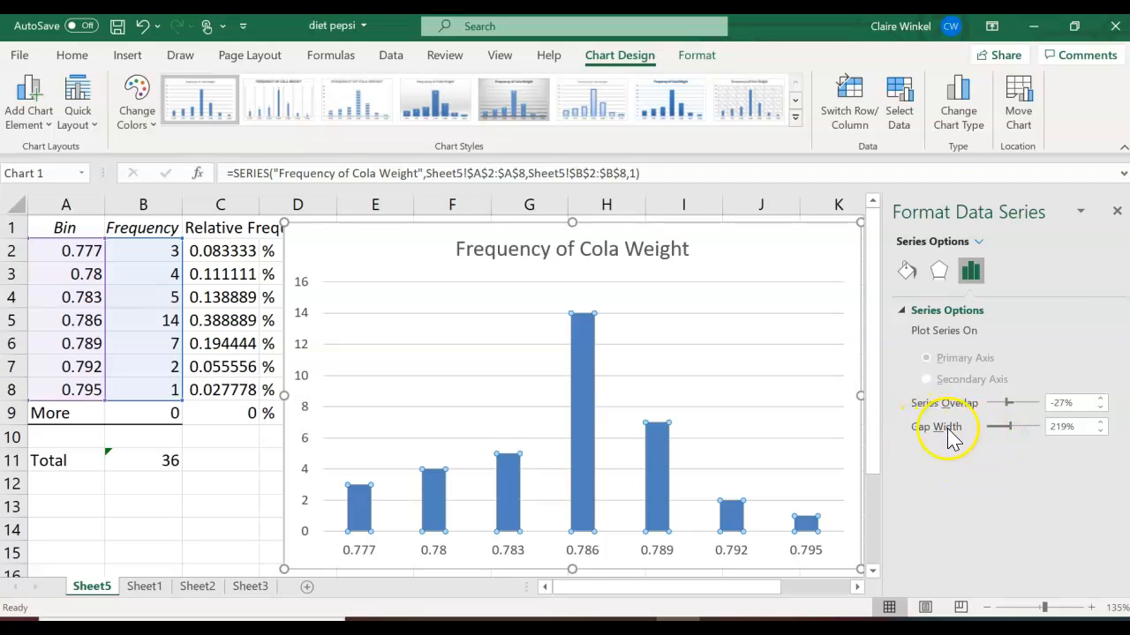
drag(1009, 429, 971, 431)
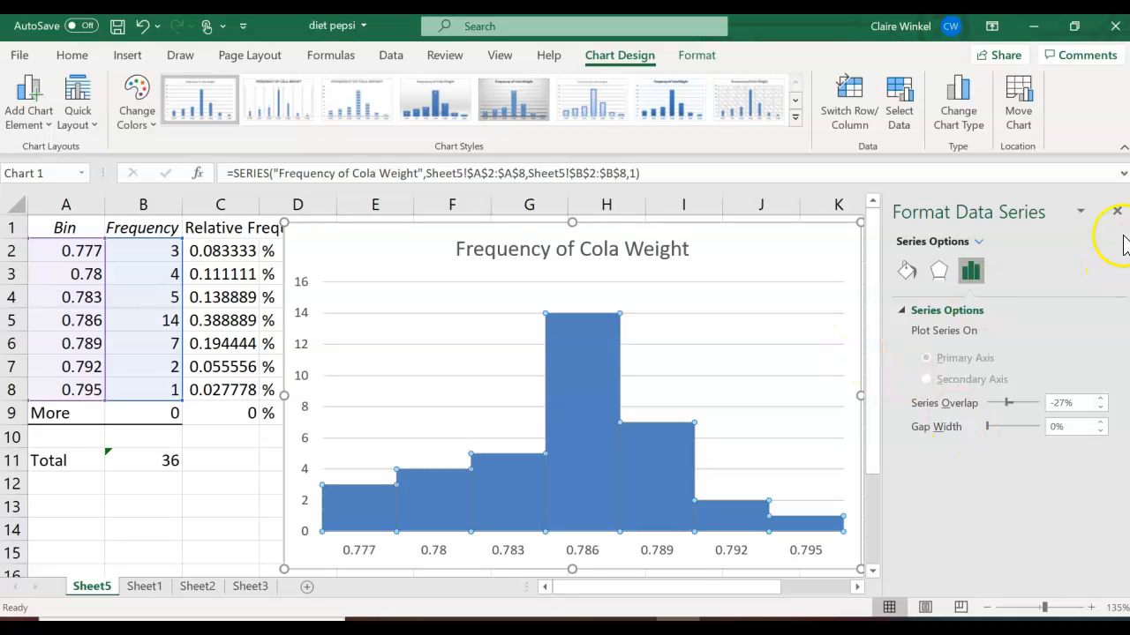
click(1117, 211)
- Apply a different chart style with gradient blue columns from the chart style gallery
click(741, 372)
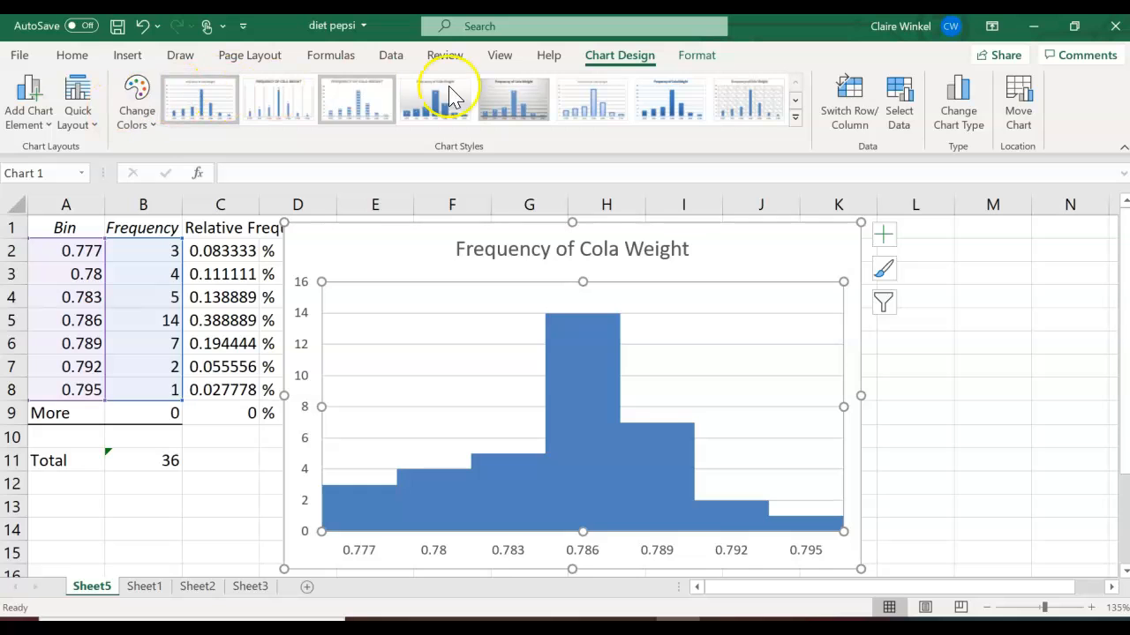
click(795, 117)
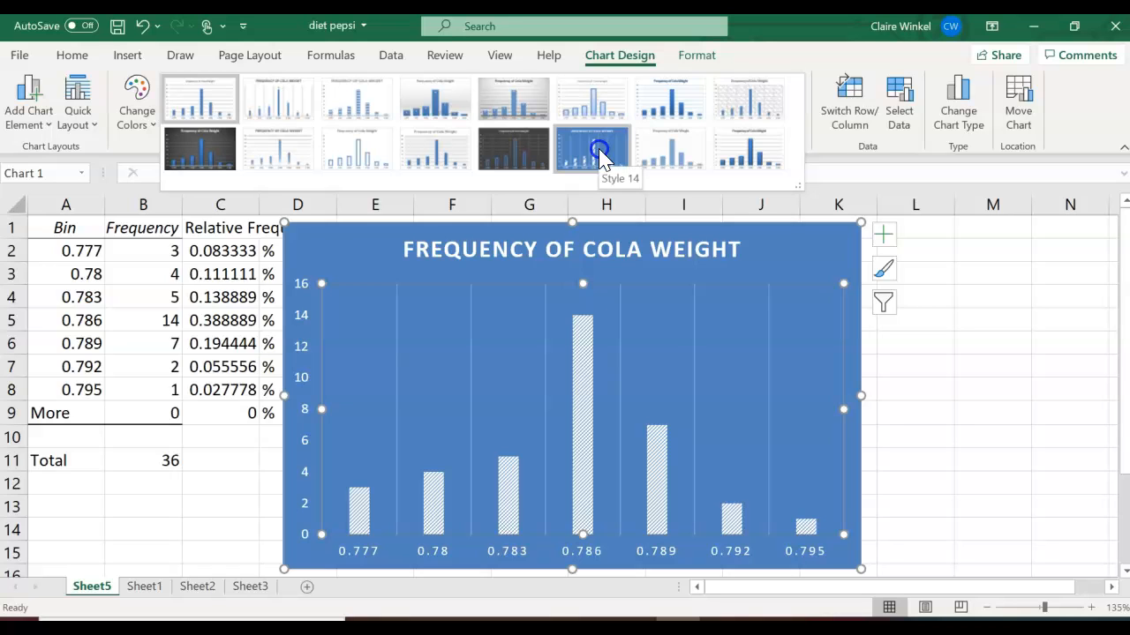
click(749, 149)
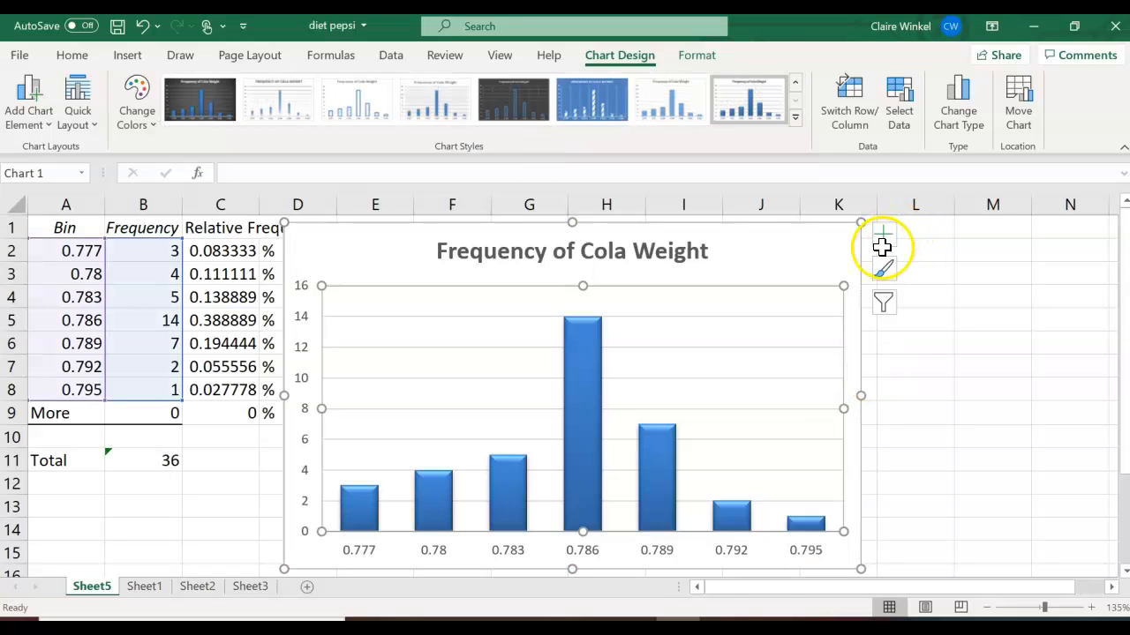
- Set the series gap width back to 0% after applying the new style
right_click(662, 450)
click(678, 458)
click(643, 467)
drag(996, 427, 977, 431)
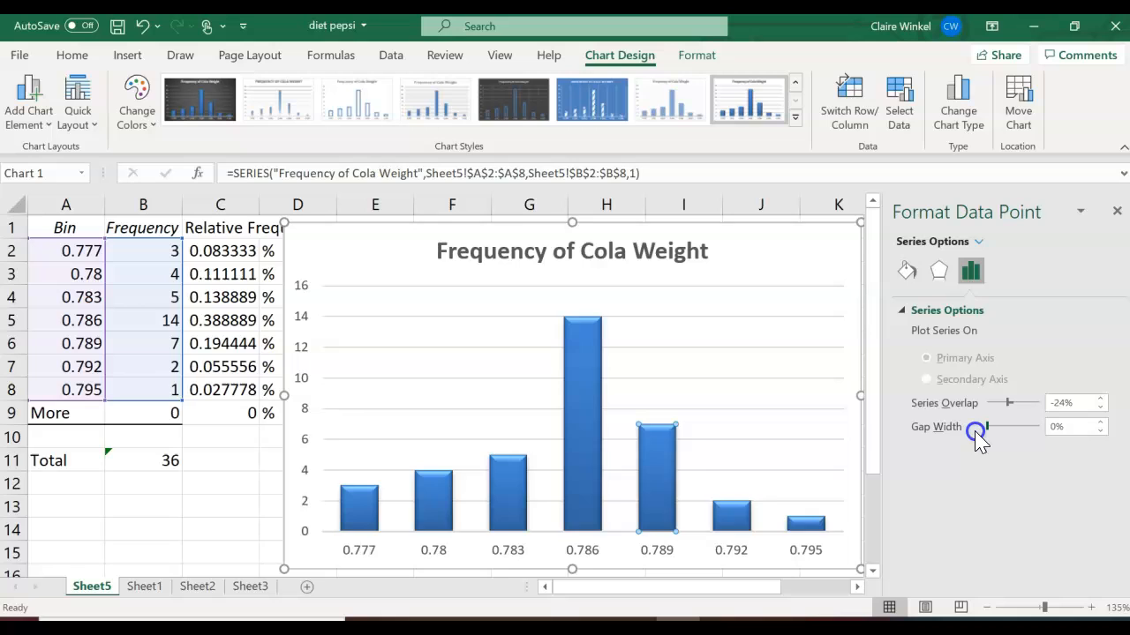
click(838, 371)
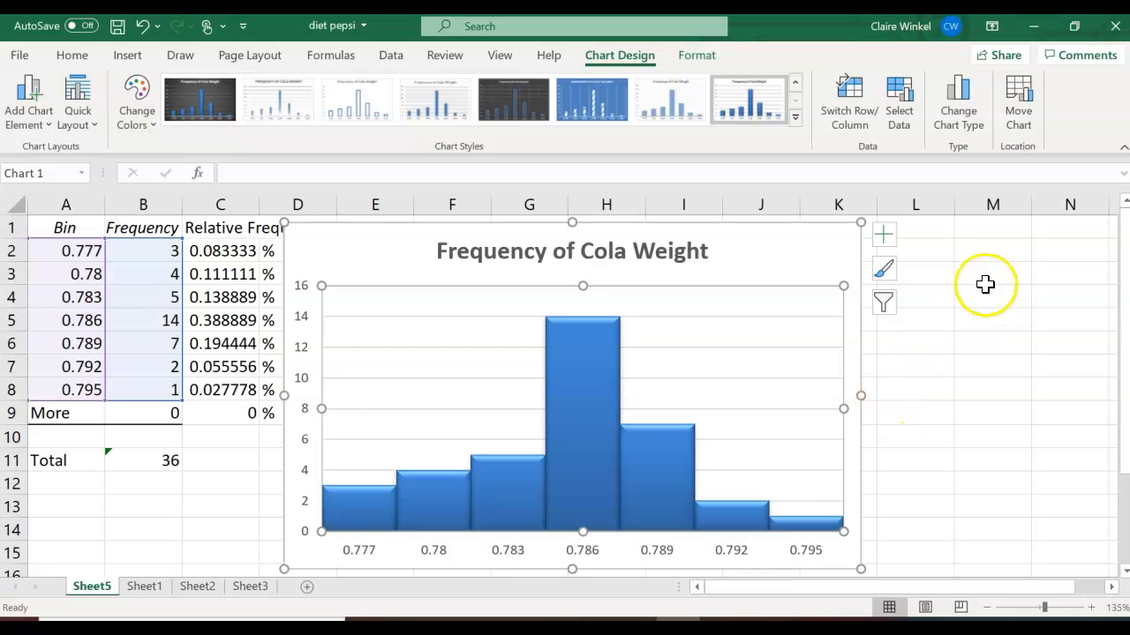
- Turn on axis titles and title the vertical axis "Frequency"
click(884, 237)
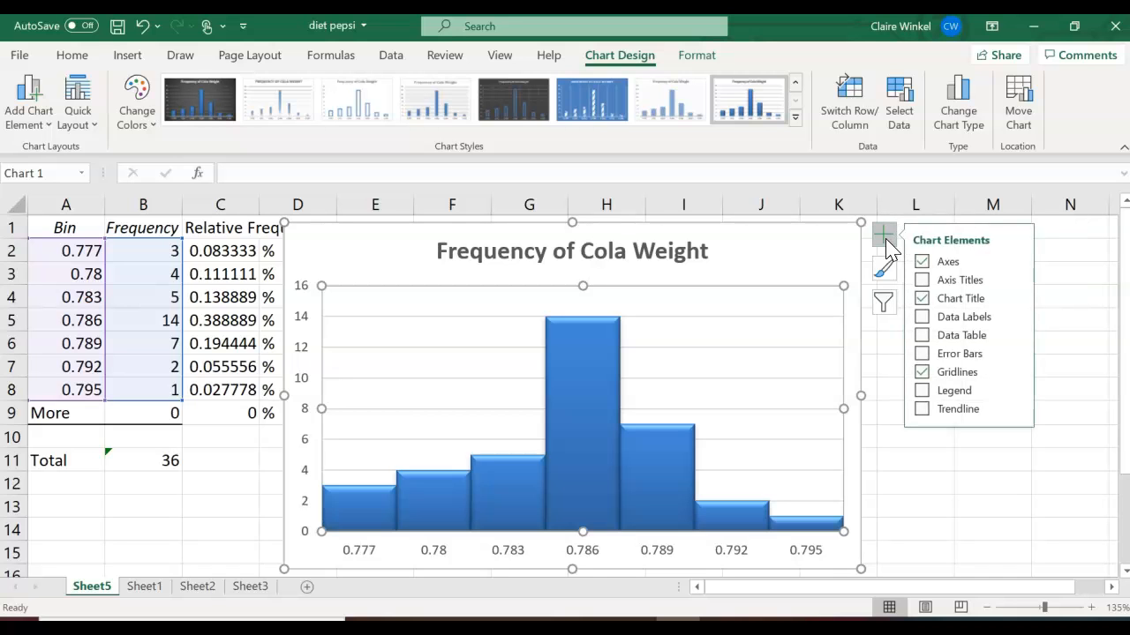
click(927, 283)
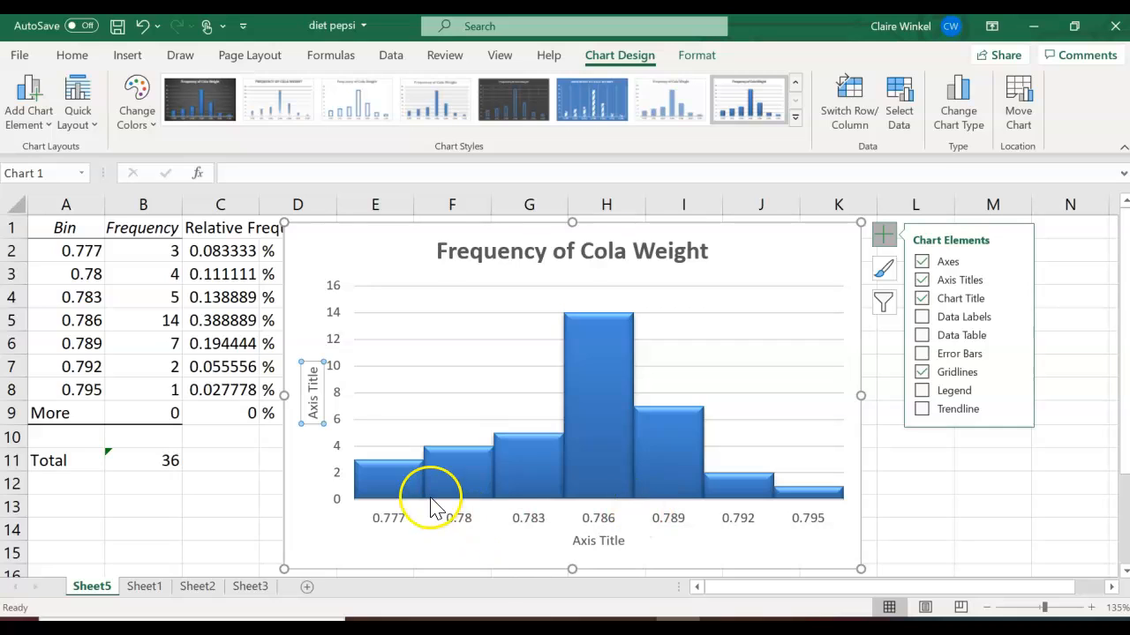
click(318, 412)
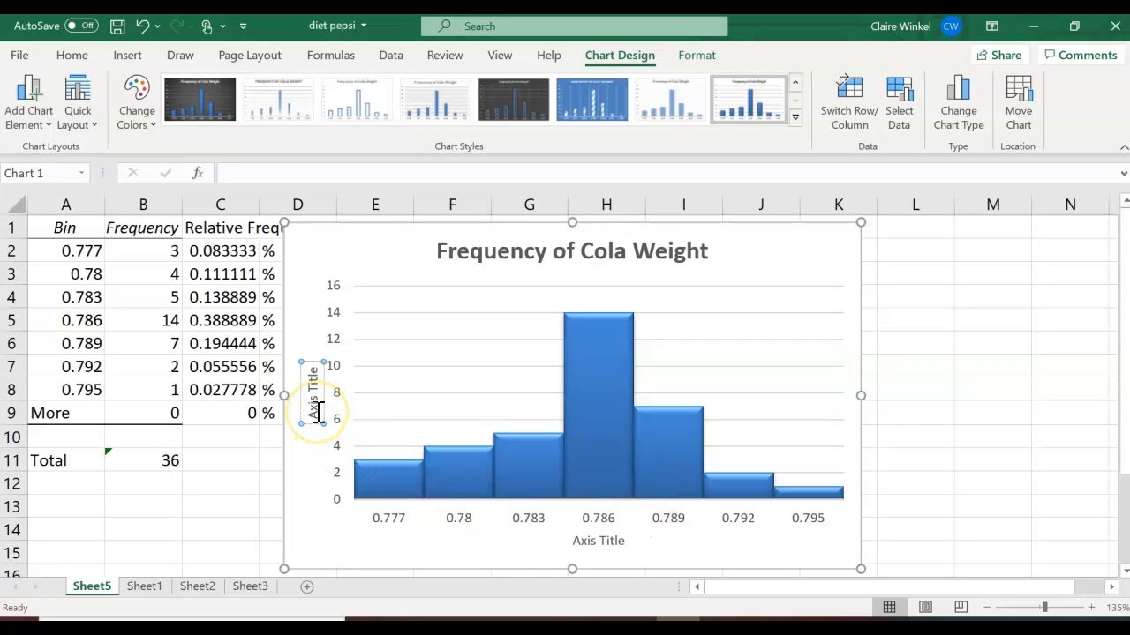
key(BackSpace)
key(Delete)
key(Delete)
key(Delete)
key(Delete)
key(Delete)
key(Delete)
key(Delete)
key(Delete)
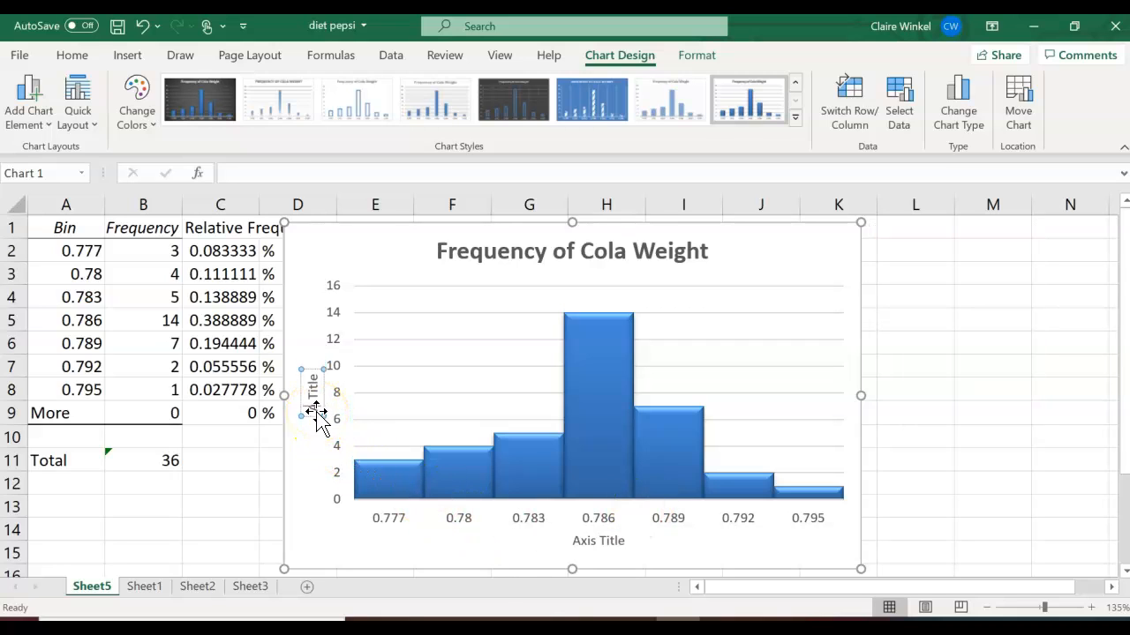
key(Delete)
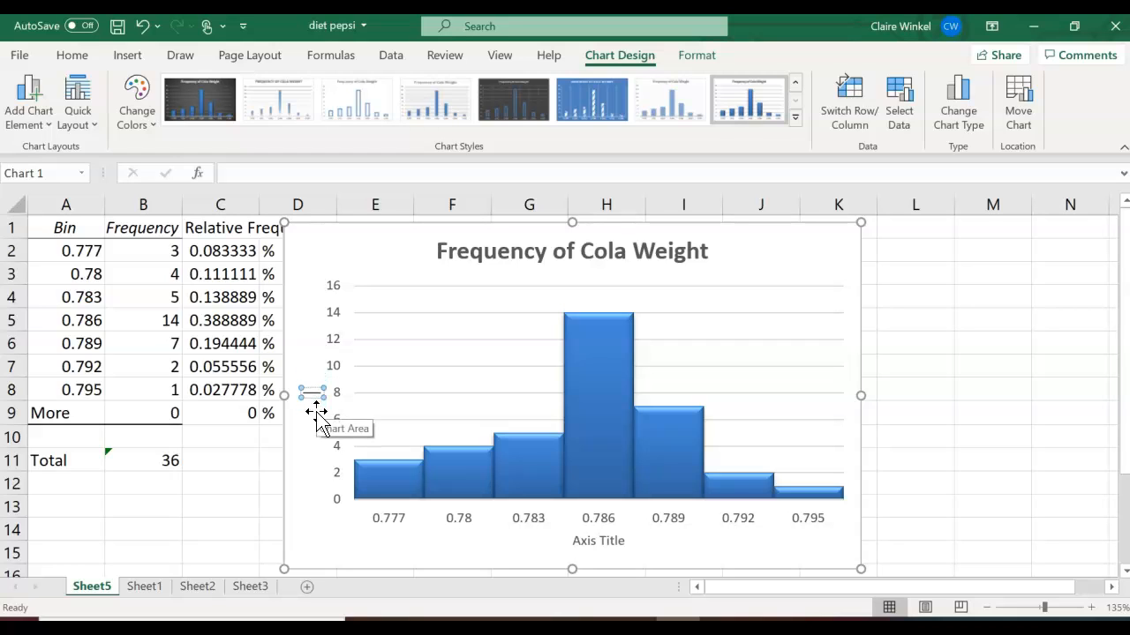
text(Frequen)
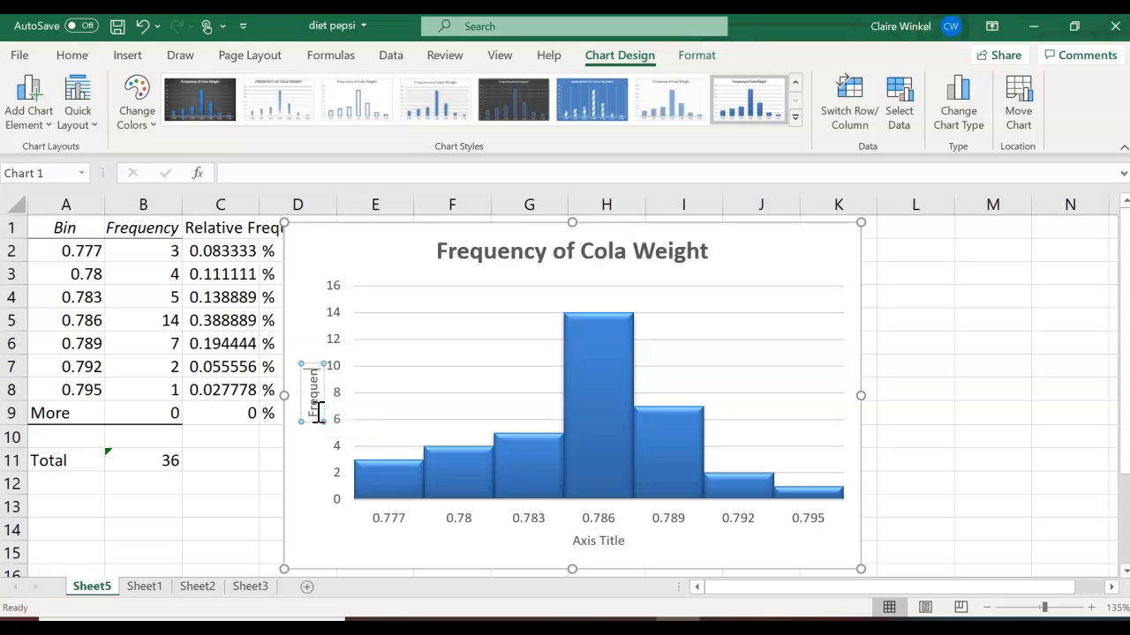
text(c)
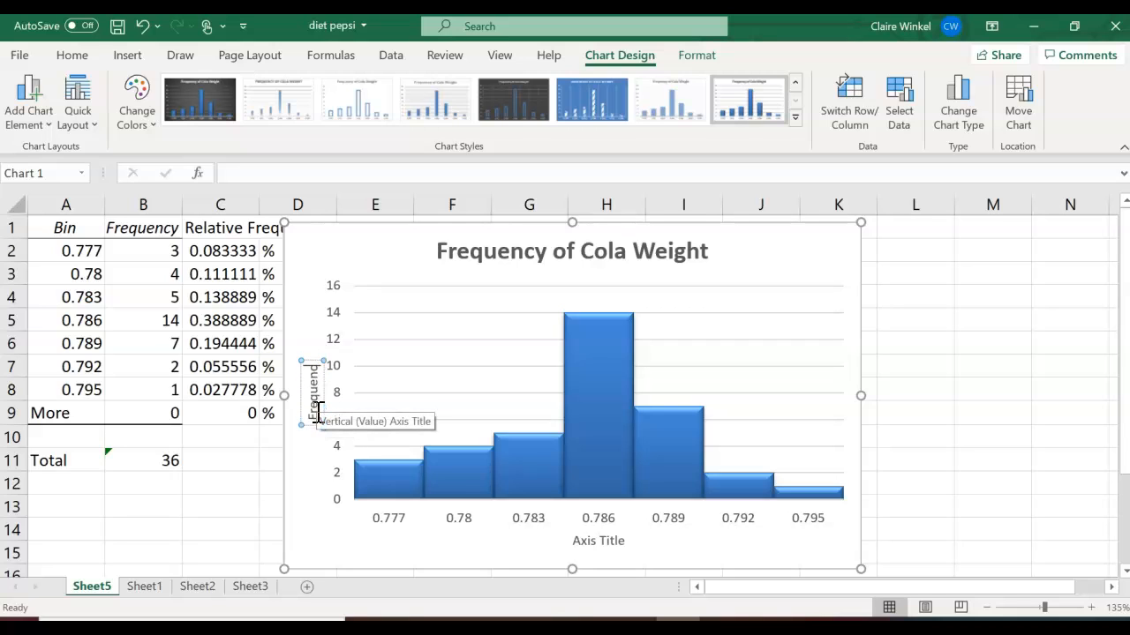
text(y)
- Title the horizontal axis "Weight in pounds"
click(599, 541)
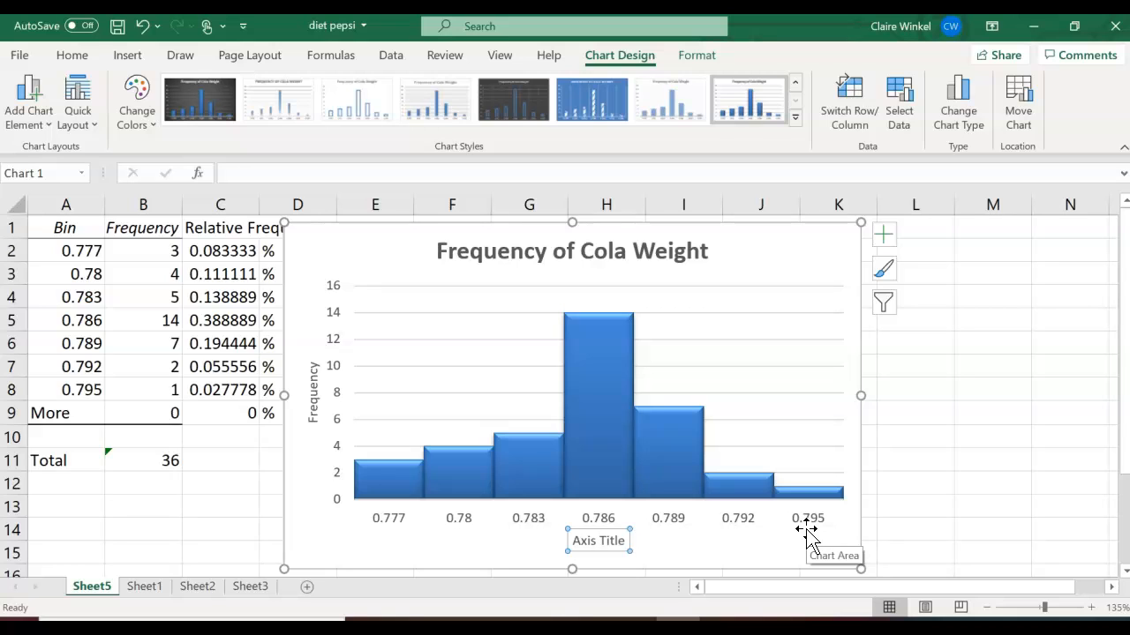
text(W)
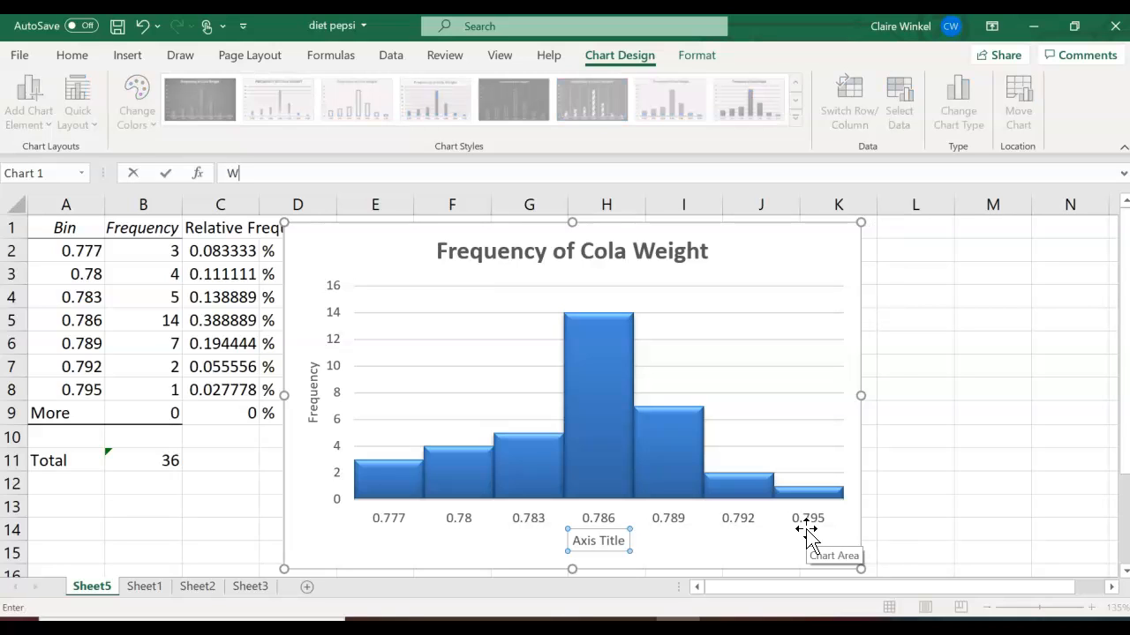
text(ight in pounds)
key(Return)
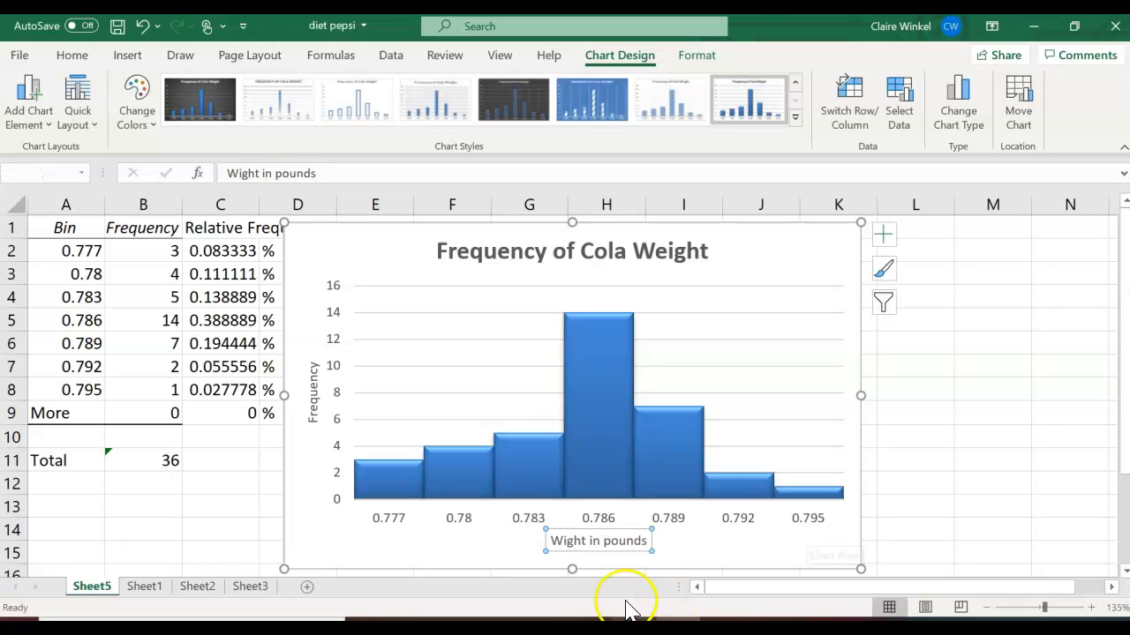
click(565, 541)
click(565, 542)
text(e)
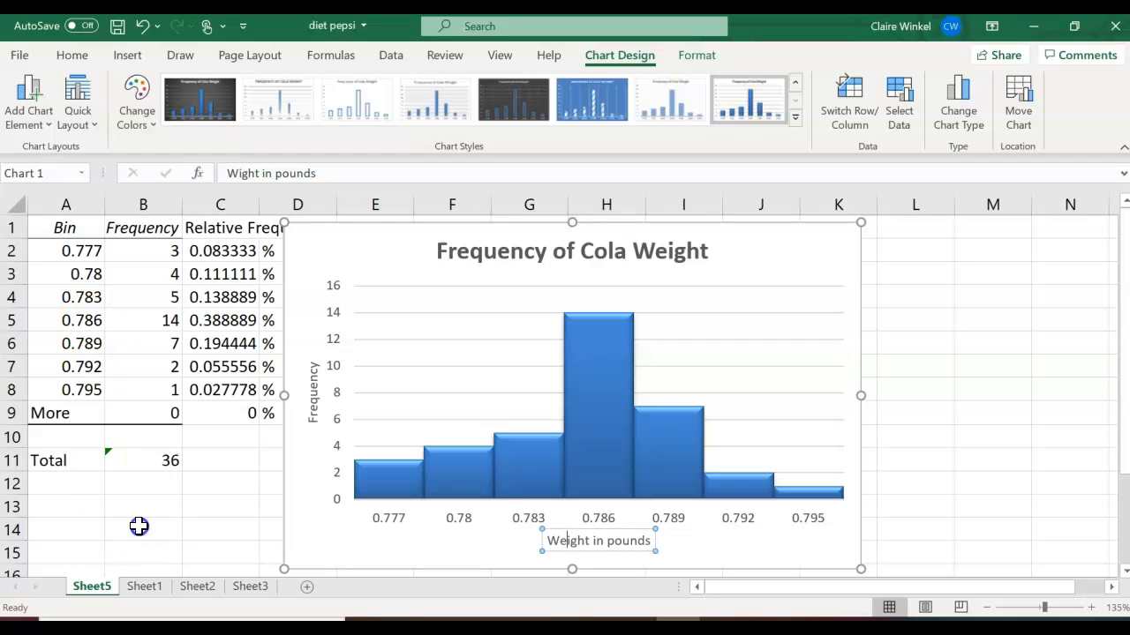
- Copy the Bin values from A1:A8 and paste them starting at cell B18 below the chart
drag(74, 230, 86, 391)
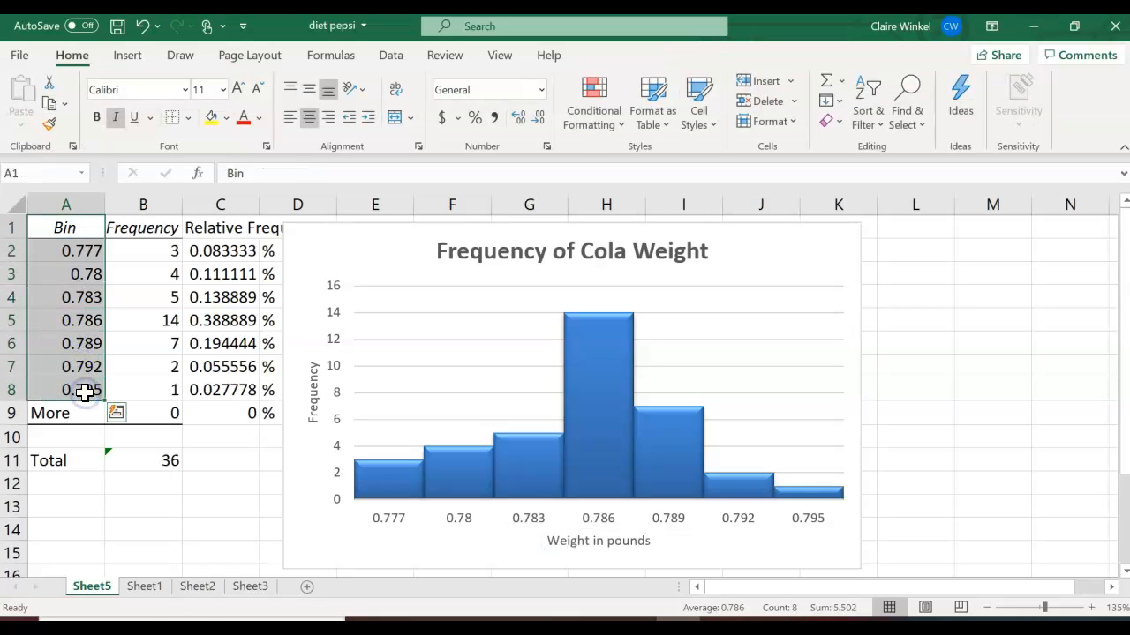
key(ctrl+c)
drag(1123, 323, 1084, 546)
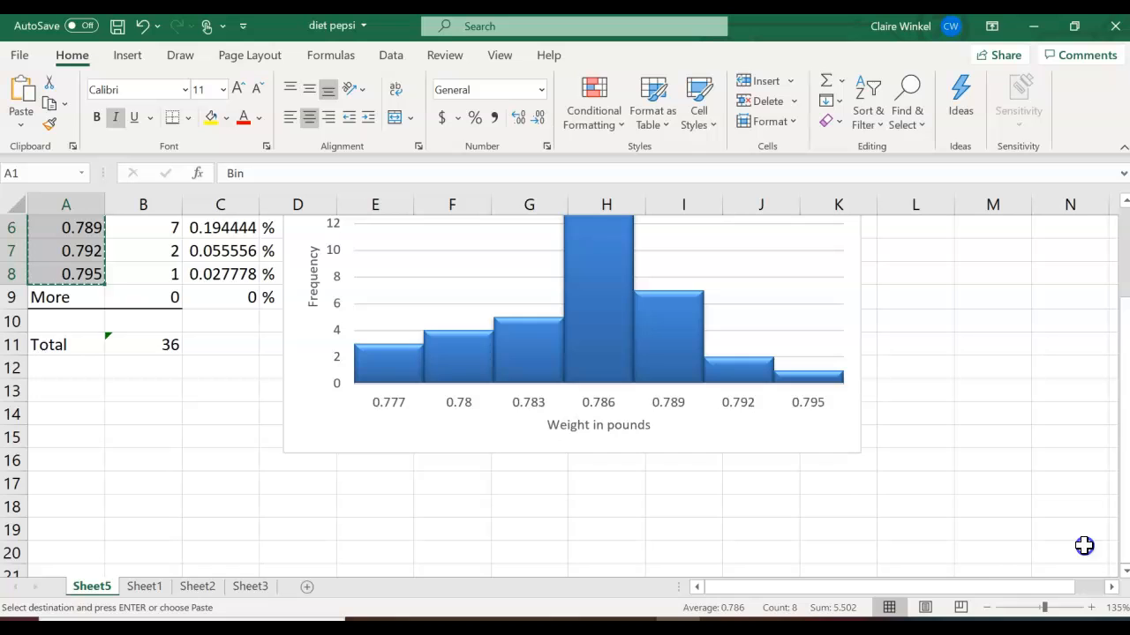
click(149, 500)
key(ctrl+v)
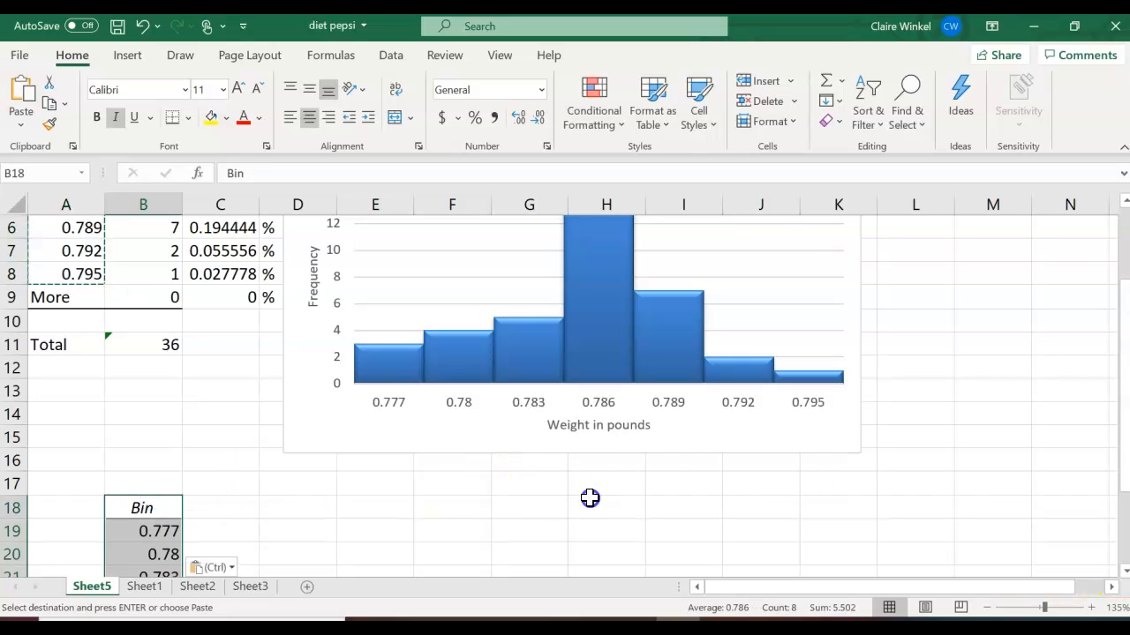
- Enter the header "categories" in C18 beside the pasted bins
drag(1123, 405, 1107, 513)
click(240, 389)
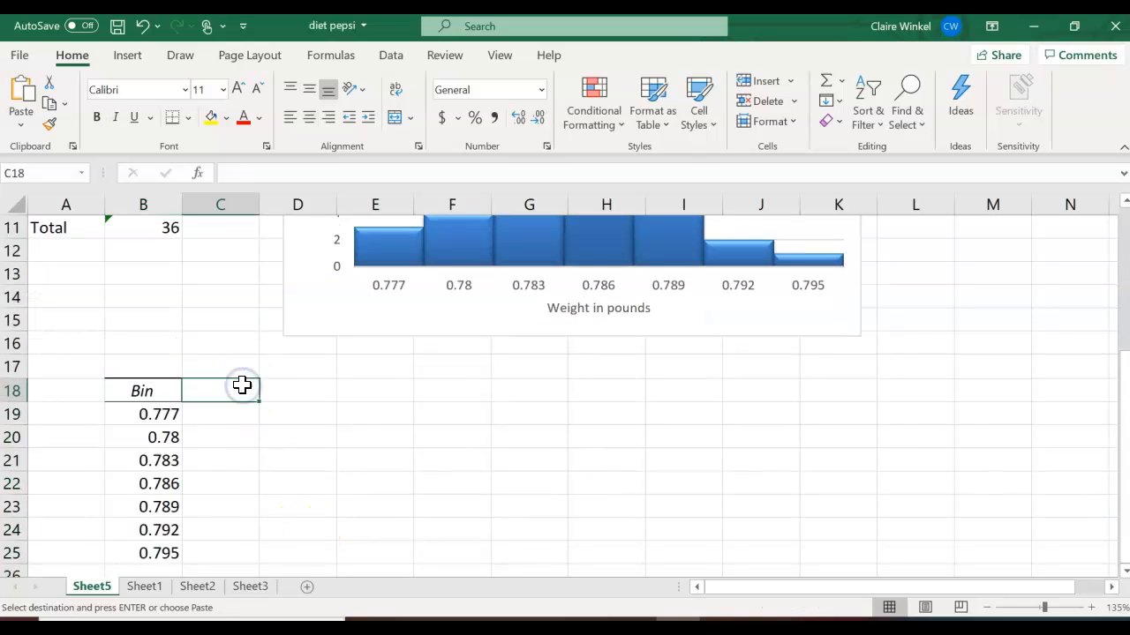
text(categorien)
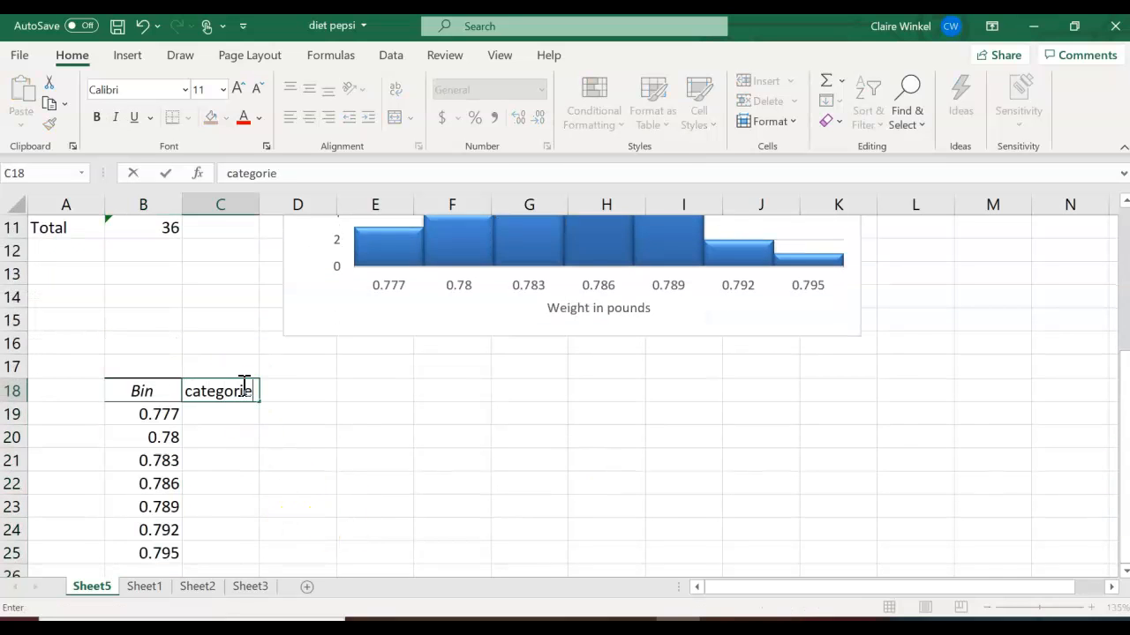
key(BackSpace)
text(s)
key(Return)
- Label the 0.783 bin with the range 0.781-0.783 in C21
key(Down)
key(Down)
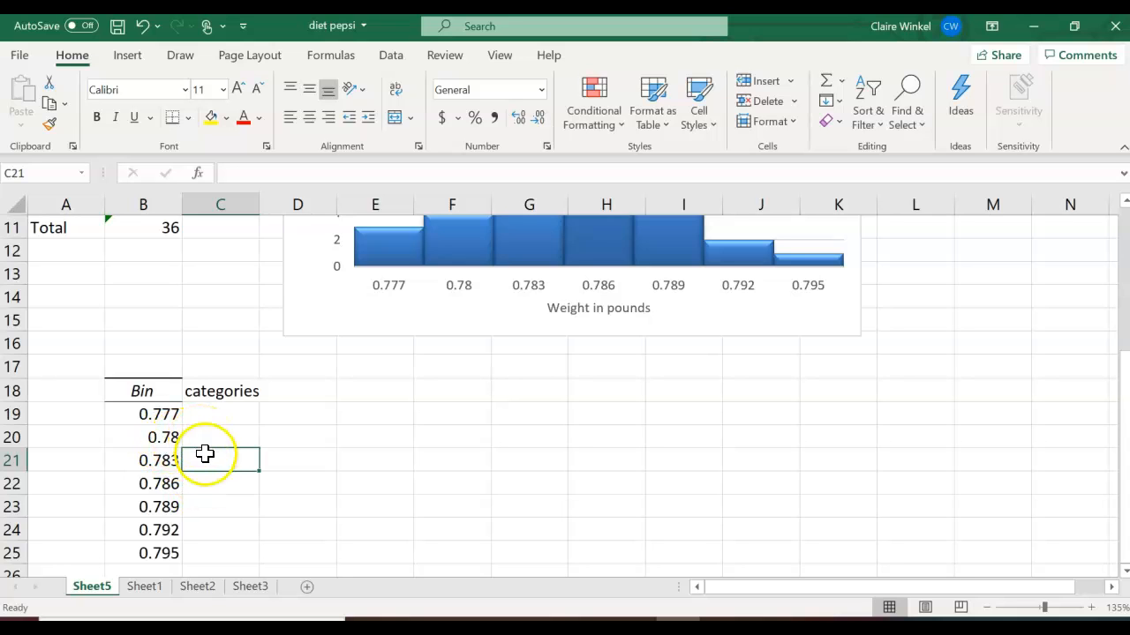
text(0.781)
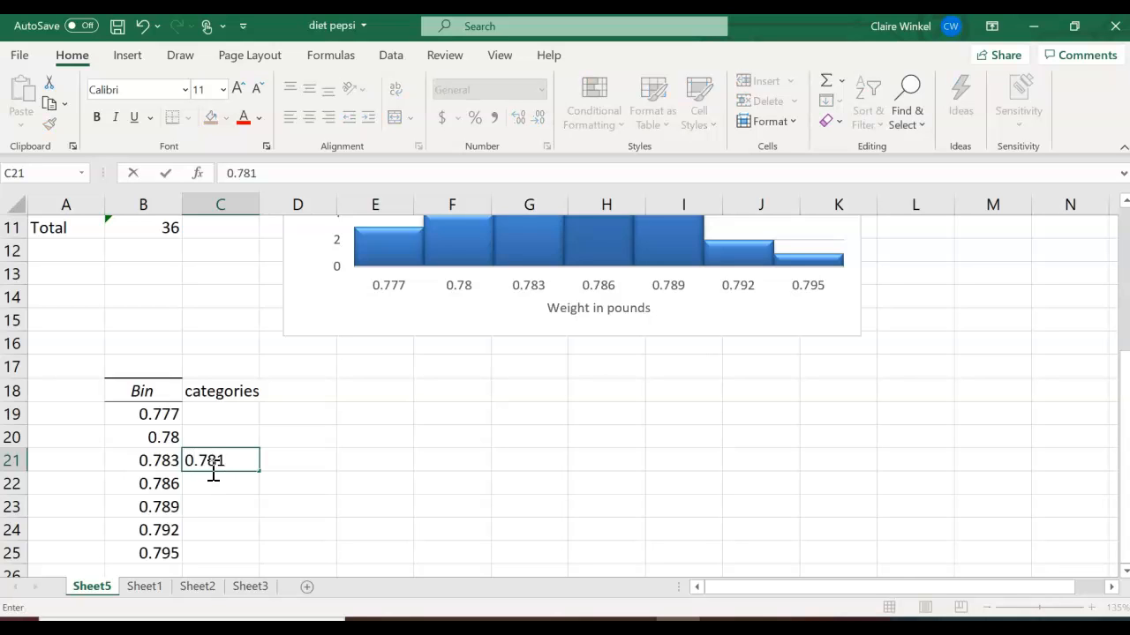
text(-0.783)
key(Return)
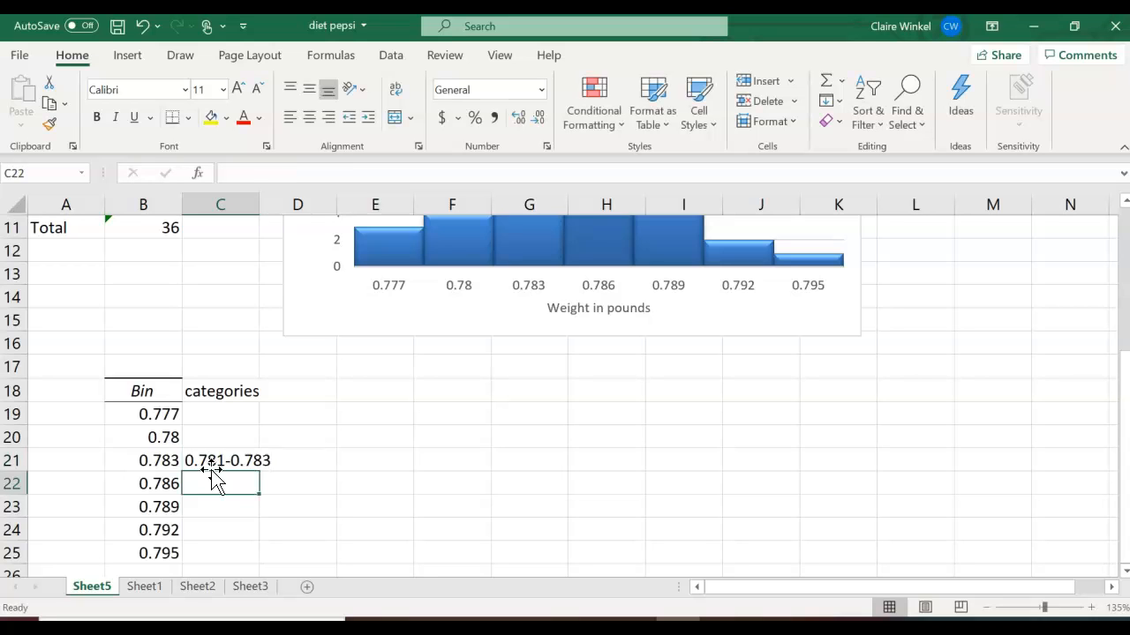
- Label the 0.786 bin as 0.784 - 0.786 and the other bins 0.778-0.78, 0.787-0.789, 0.790-0.792, 0.793-0.795
text(0.781-0.786)
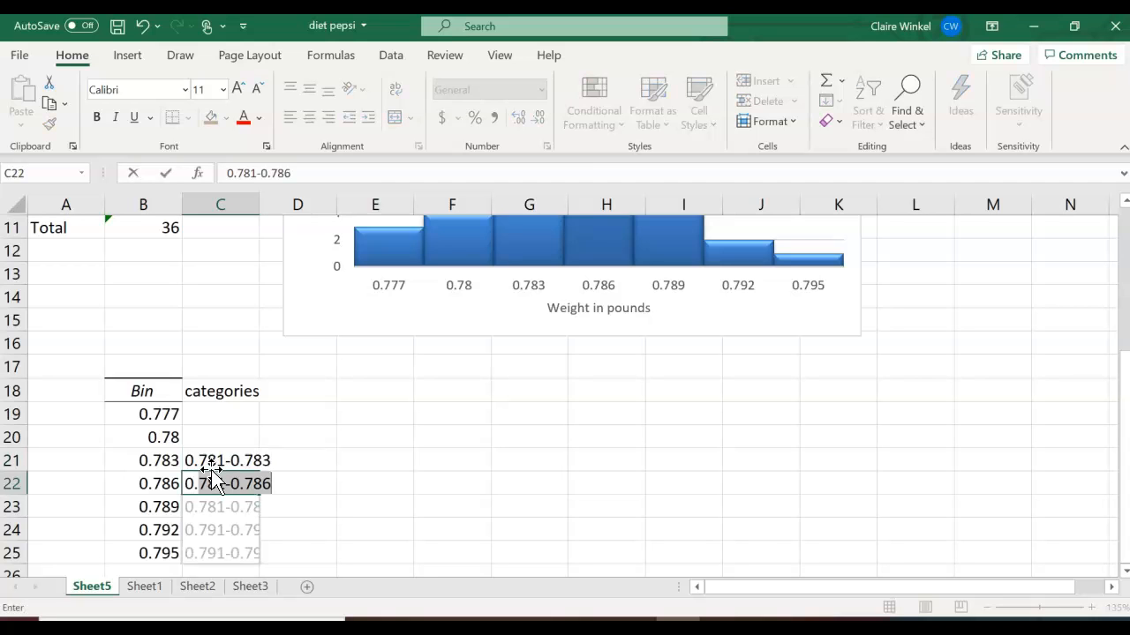
text(4)
key(BackSpace)
text(784 -)
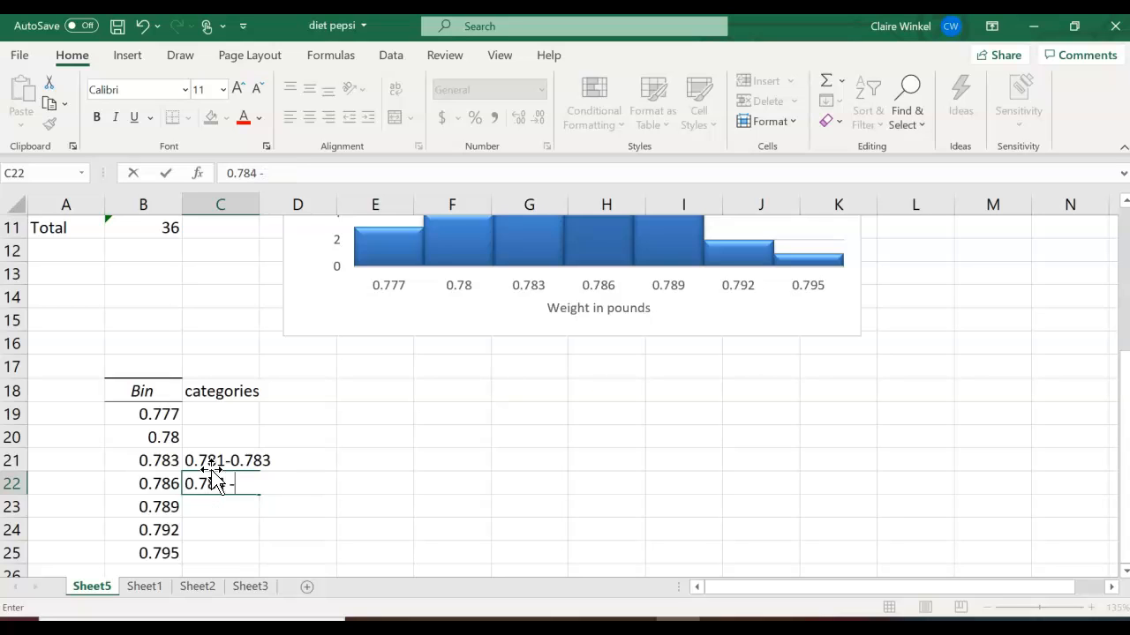
text( 0.786)
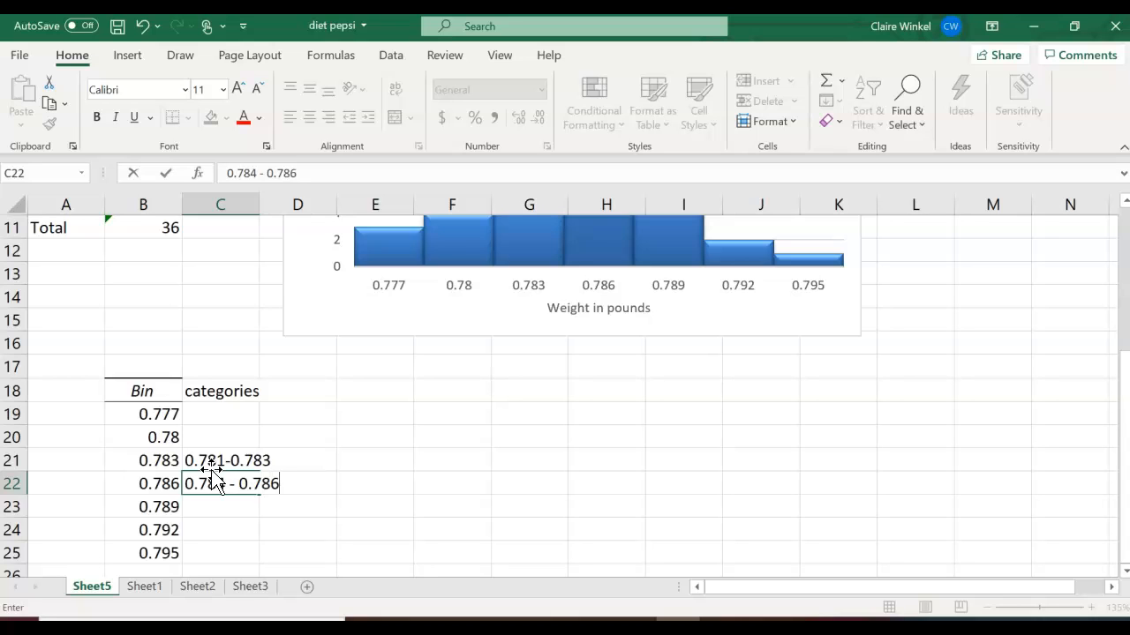
click(217, 436)
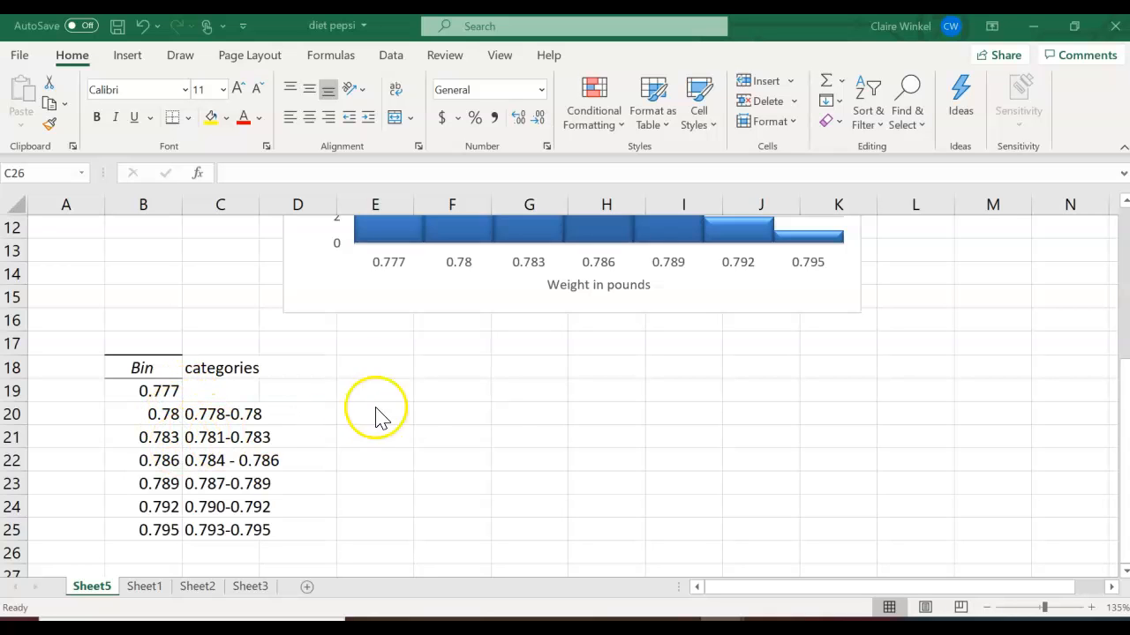
- Enter 0.003 in G20 with the label "bin width" next to it in H20
click(500, 406)
text(0.003)
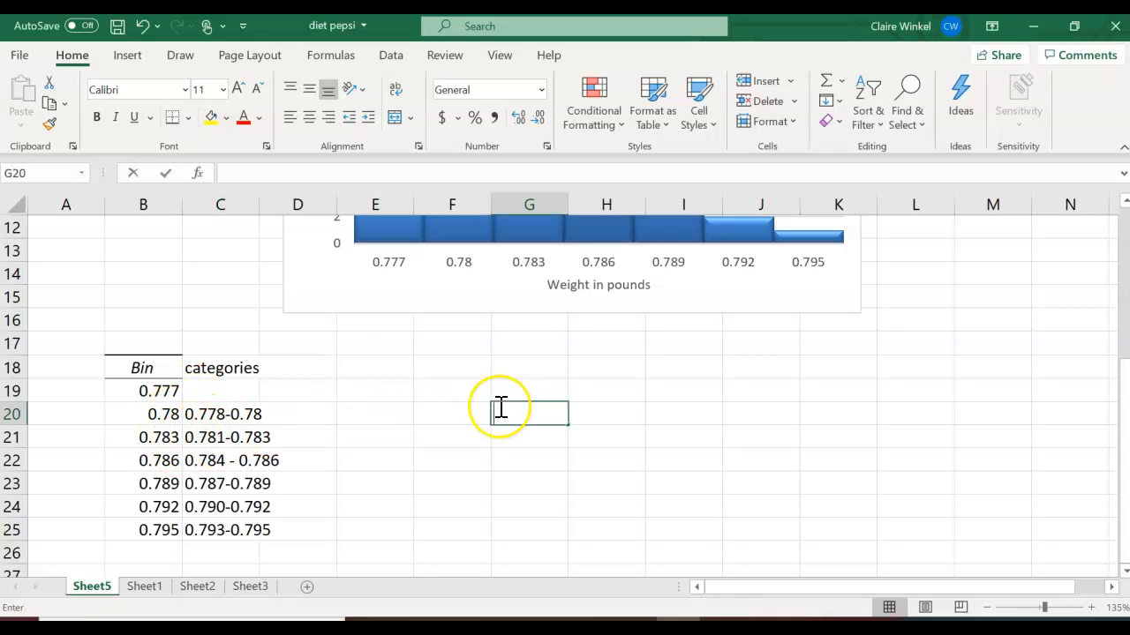
key(Return)
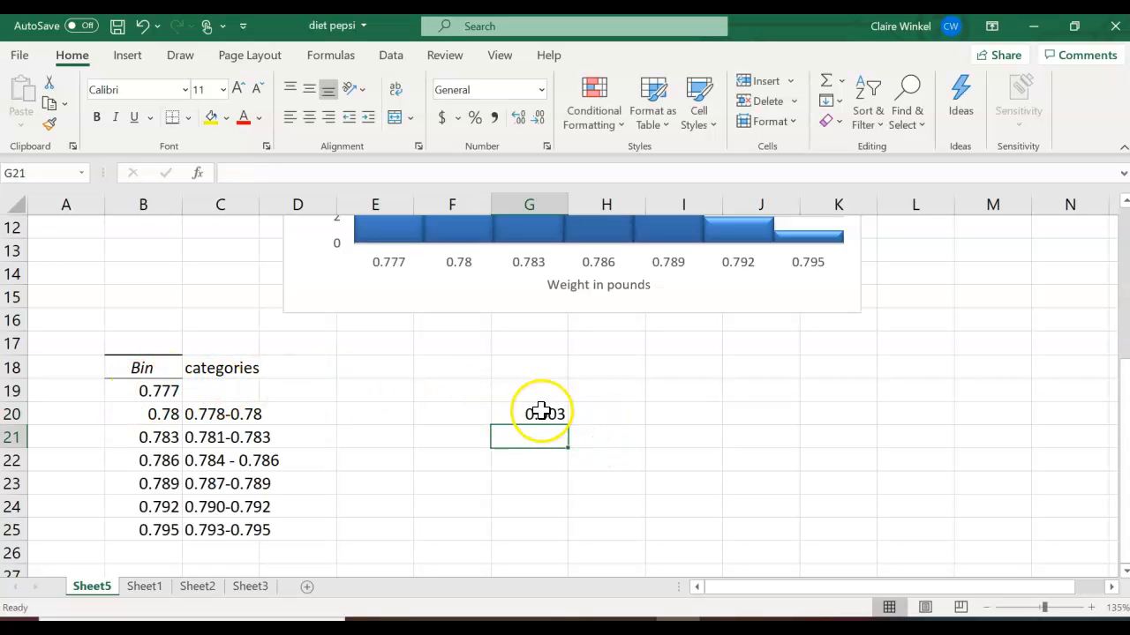
click(588, 414)
text(bin)
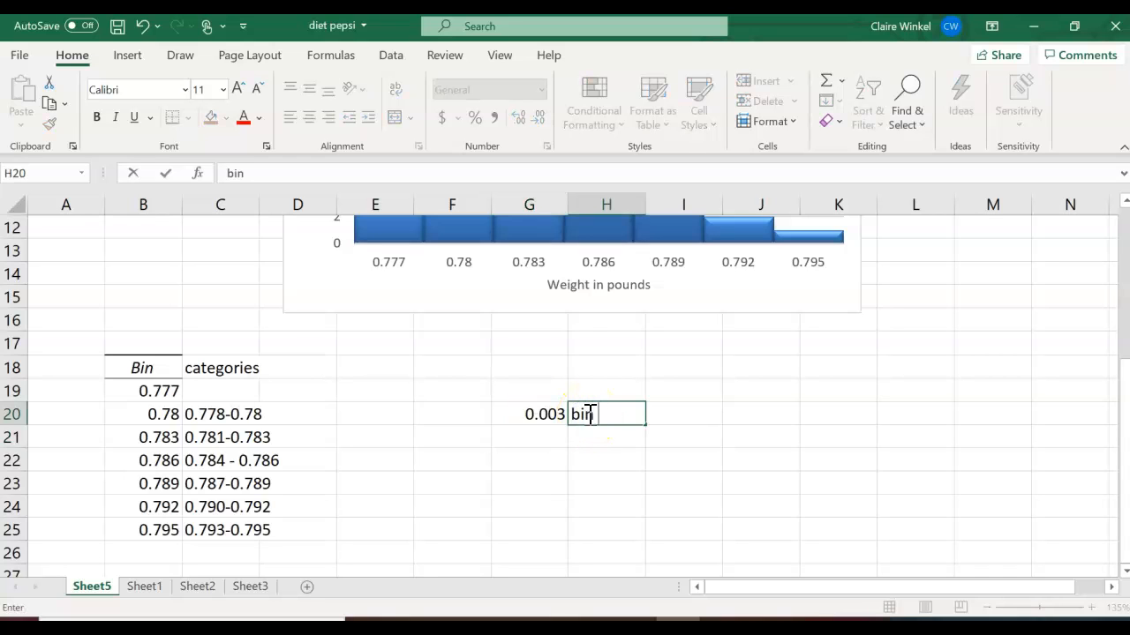
text( width)
key(Return)
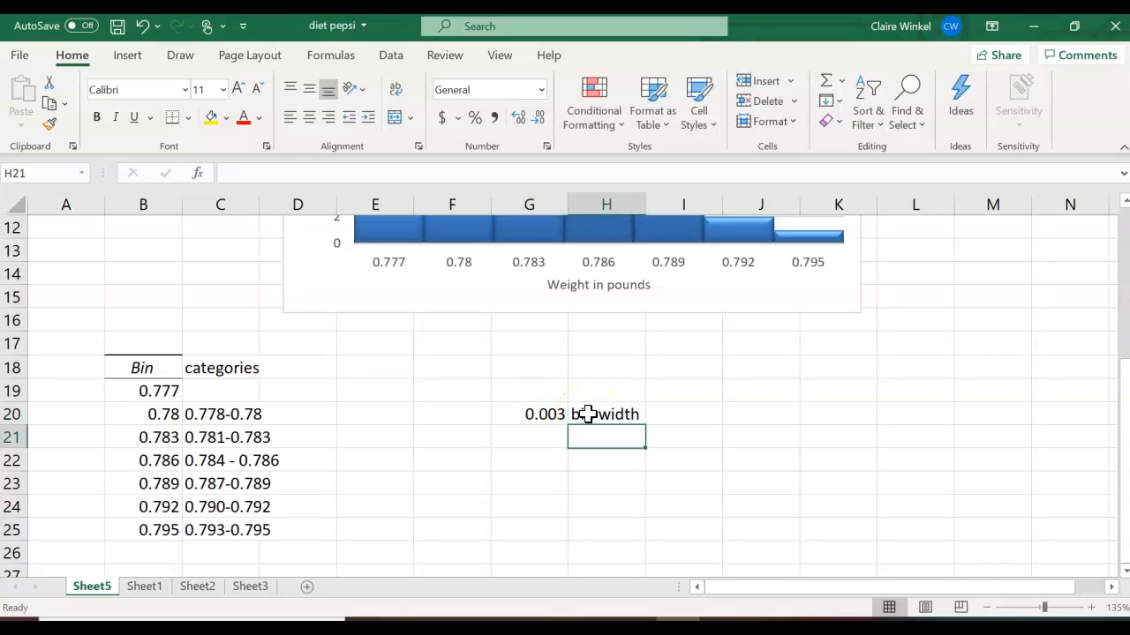
- Enter the lower bound 0.774 above the Bin header and label the first bin 0.774-0.777
click(167, 344)
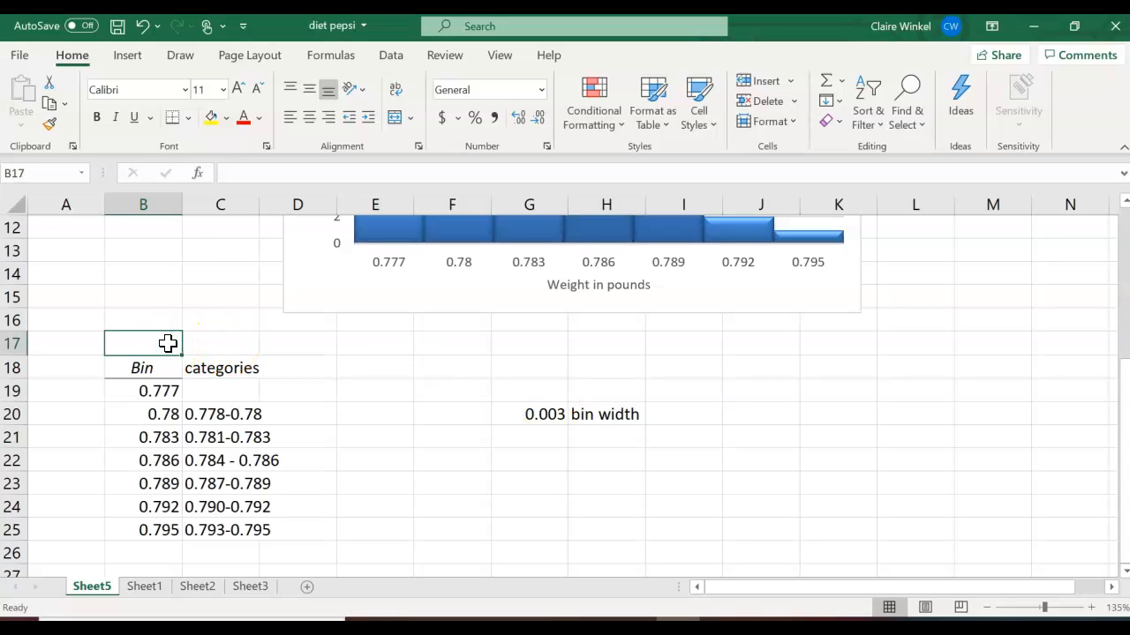
text(0.774)
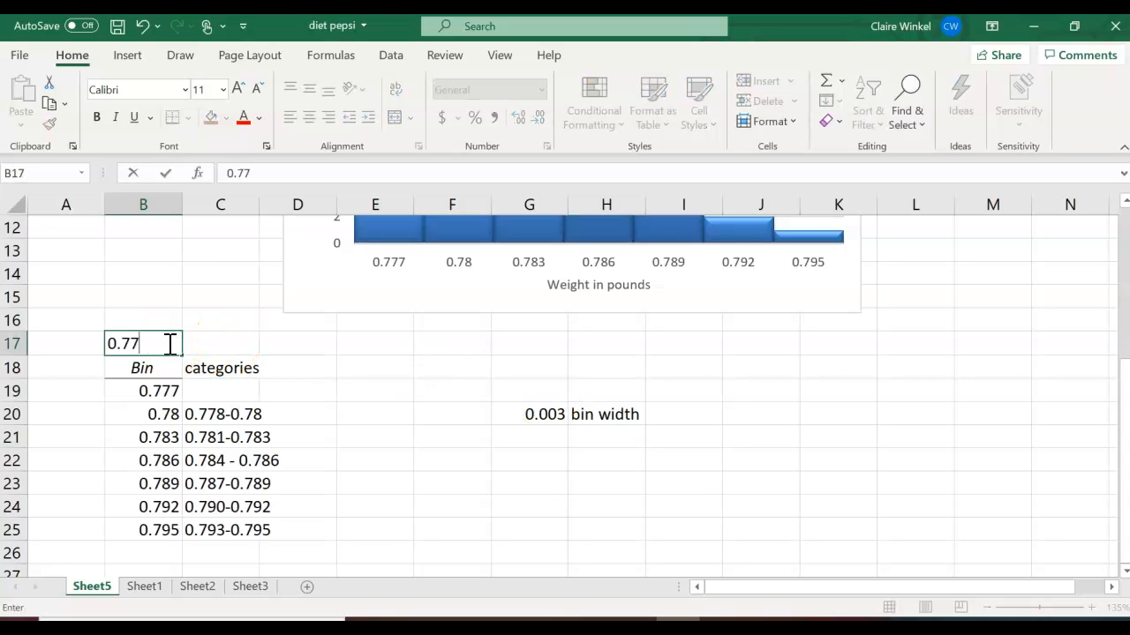
key(Return)
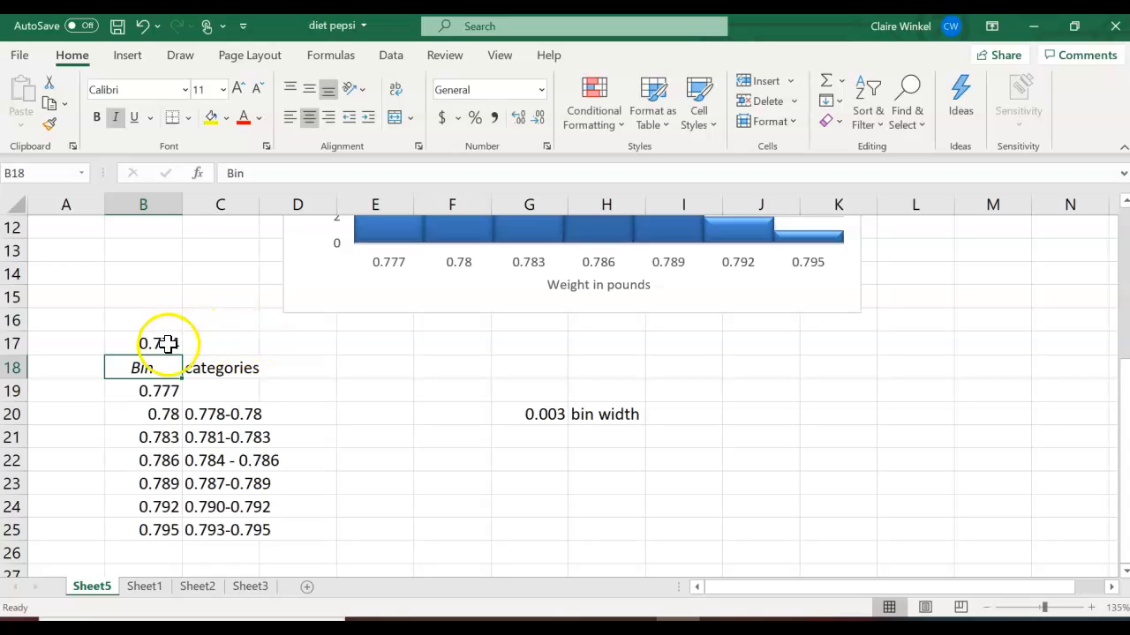
click(205, 395)
double_click(207, 394)
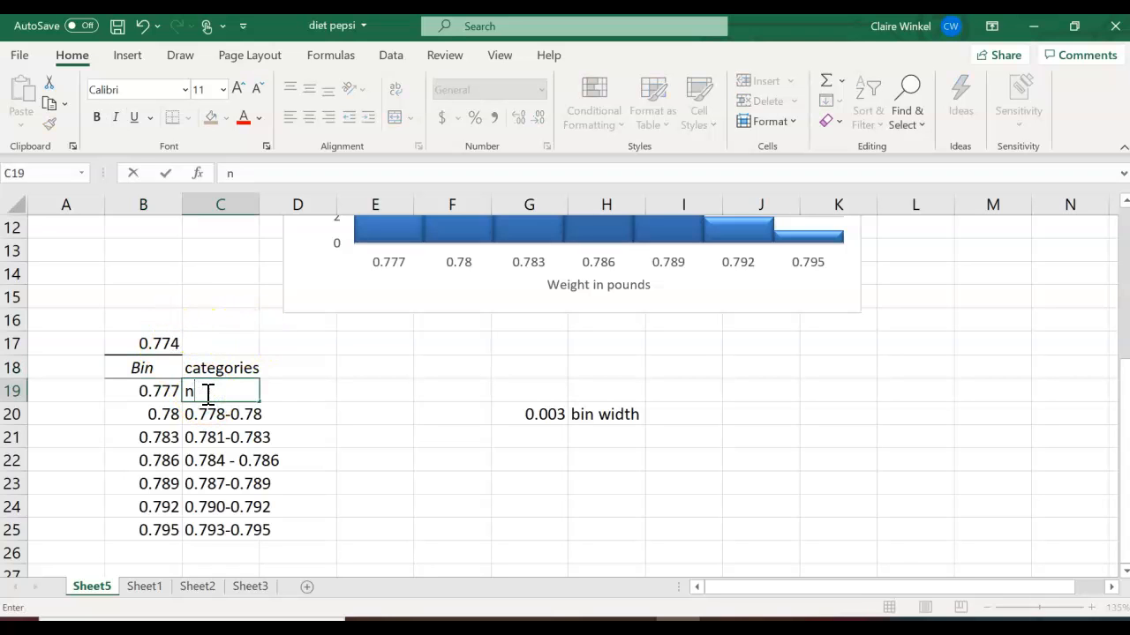
text(0.774-0.777)
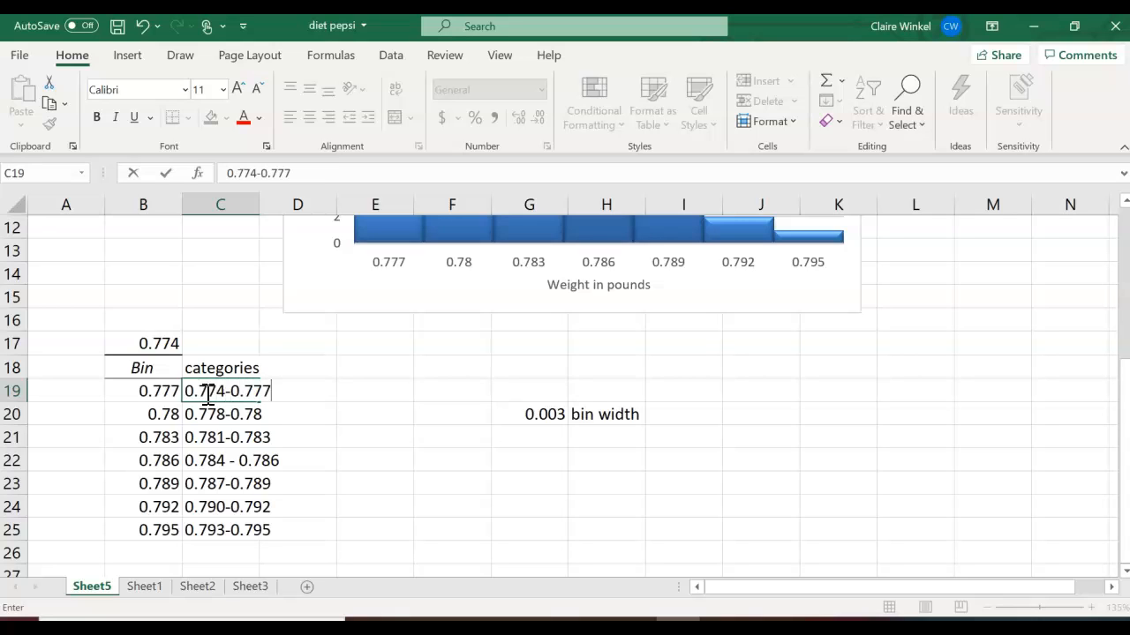
key(Return)
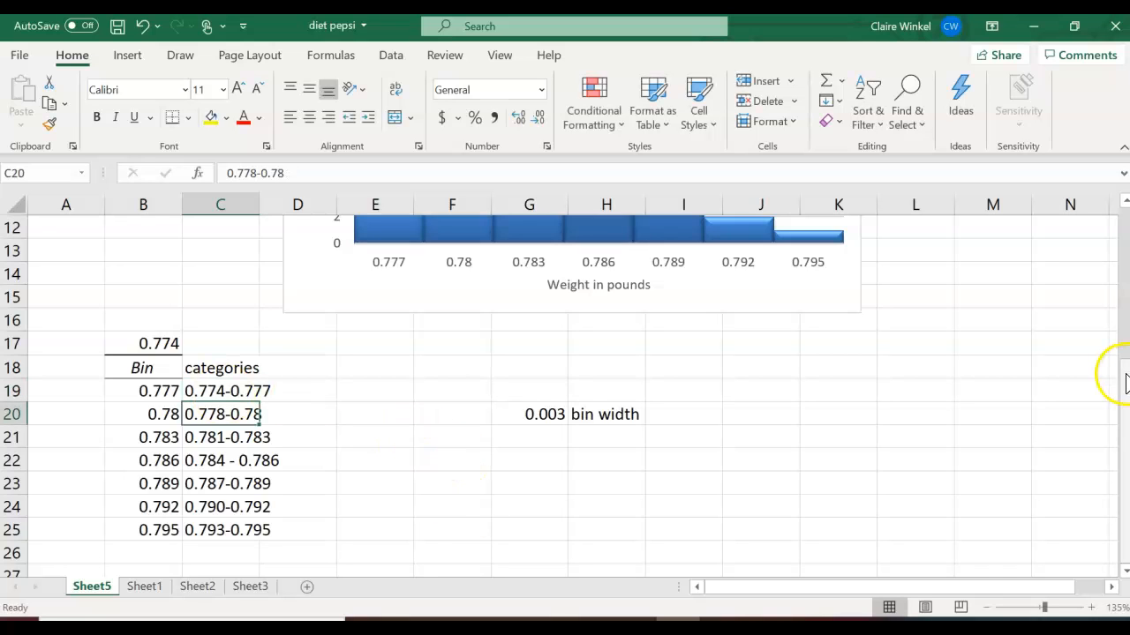
- Insert an empty 2-D clustered column chart
click(1126, 377)
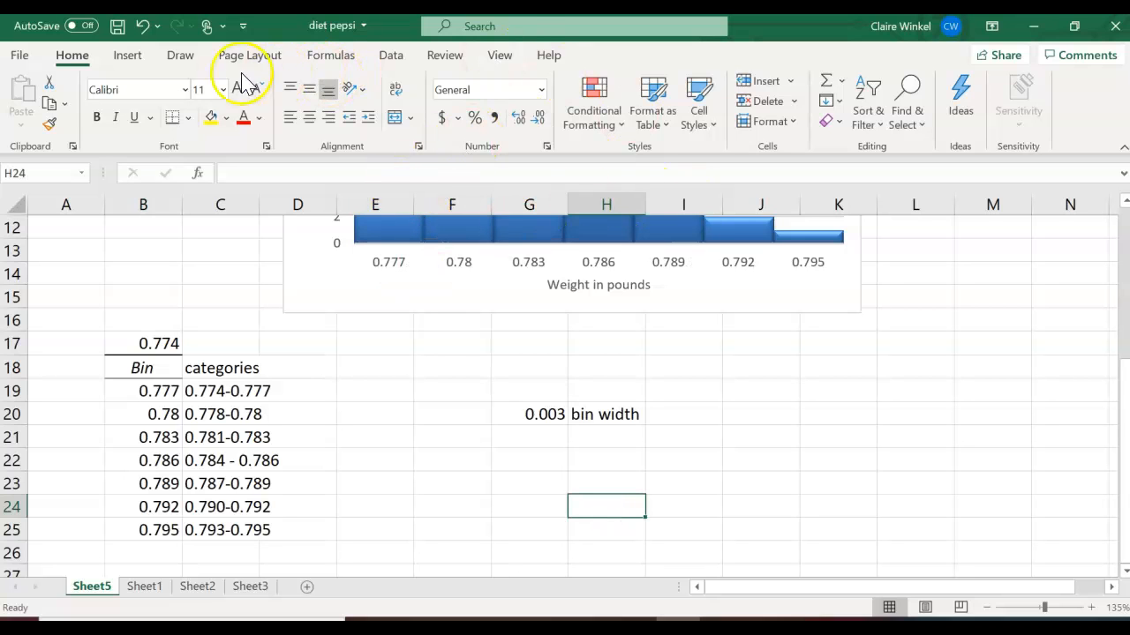
click(124, 55)
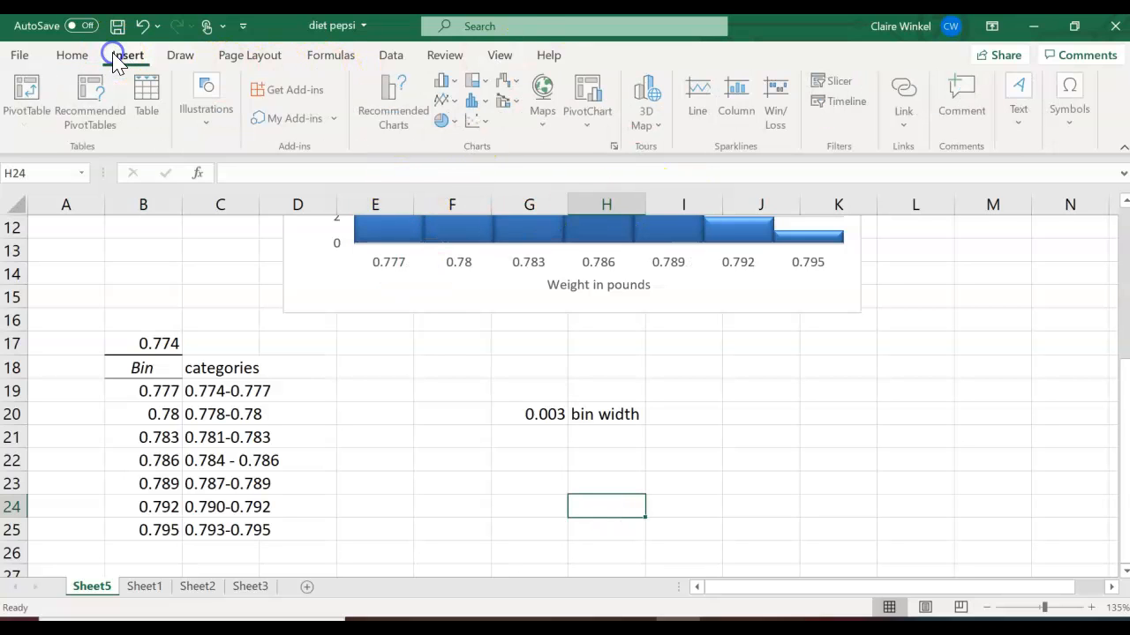
click(447, 91)
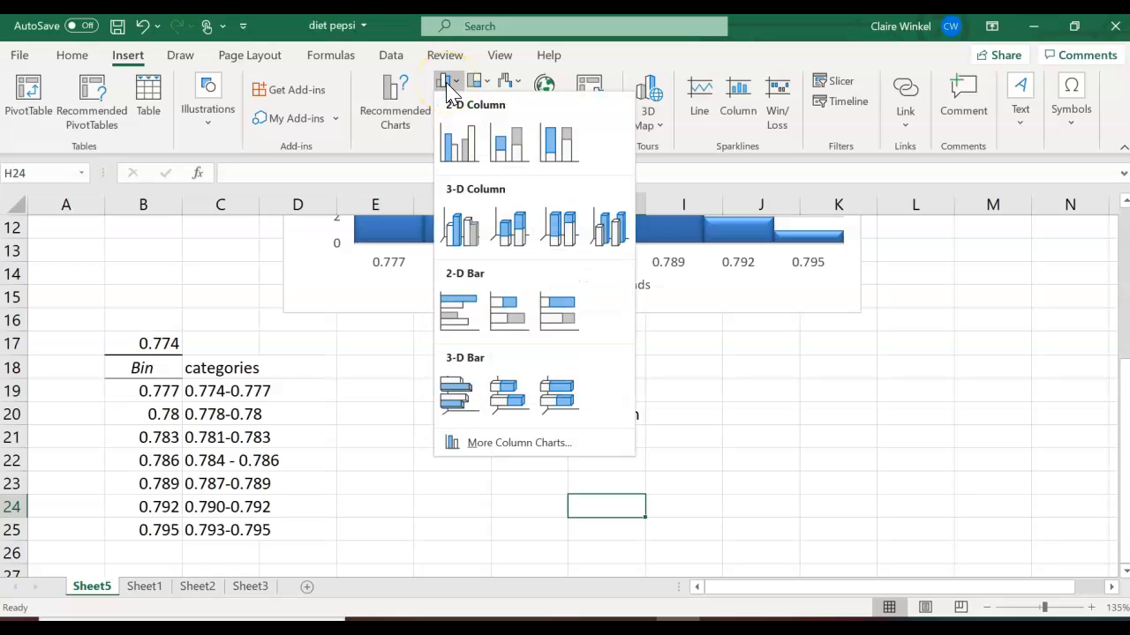
click(457, 144)
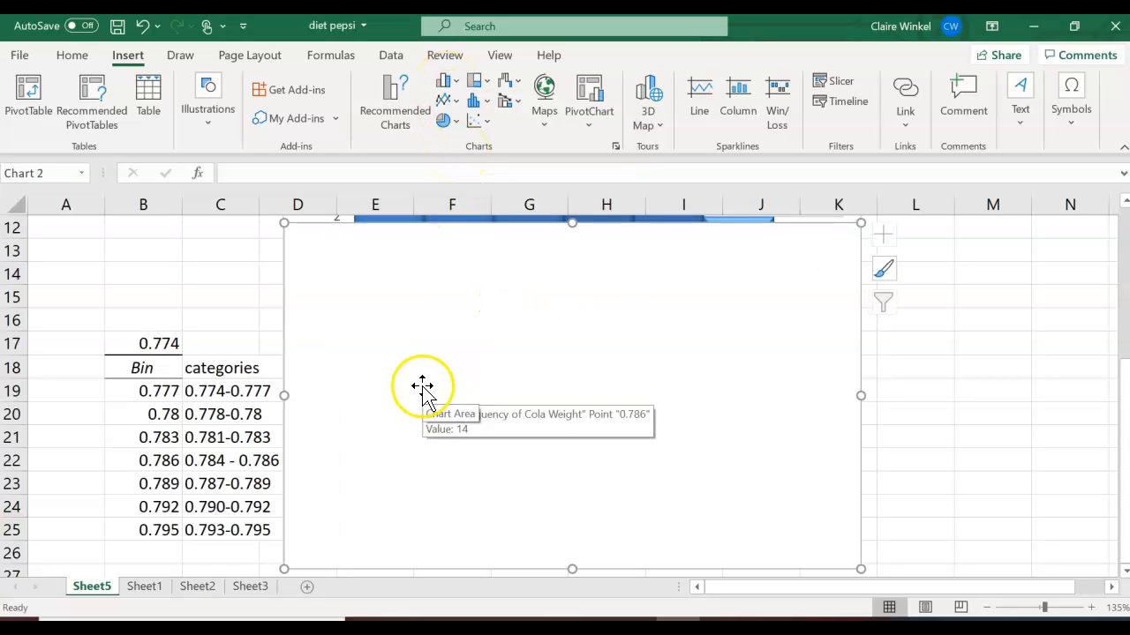
- Add a data series named "category example" to the new chart using the frequencies in B2:B8 as values
double_click(422, 386)
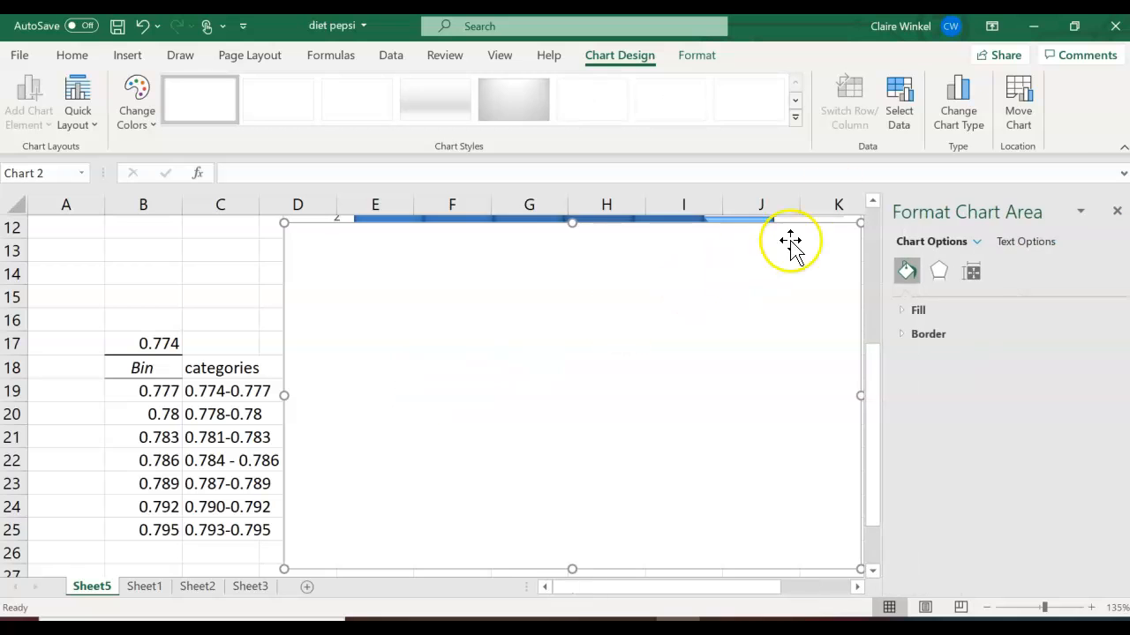
click(901, 103)
click(530, 314)
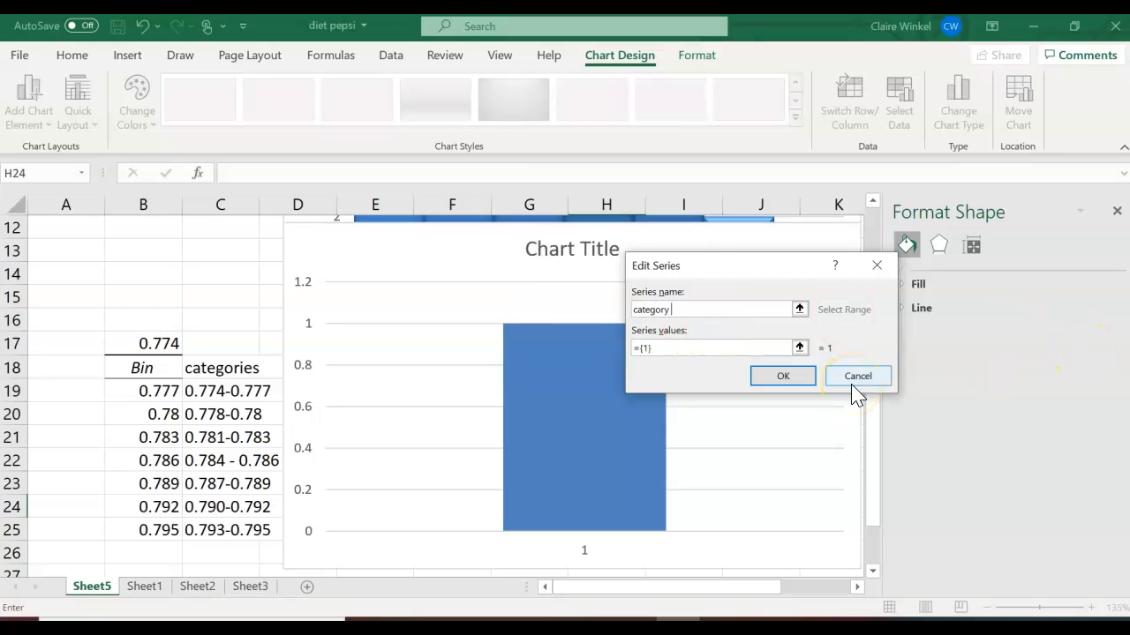
click(703, 347)
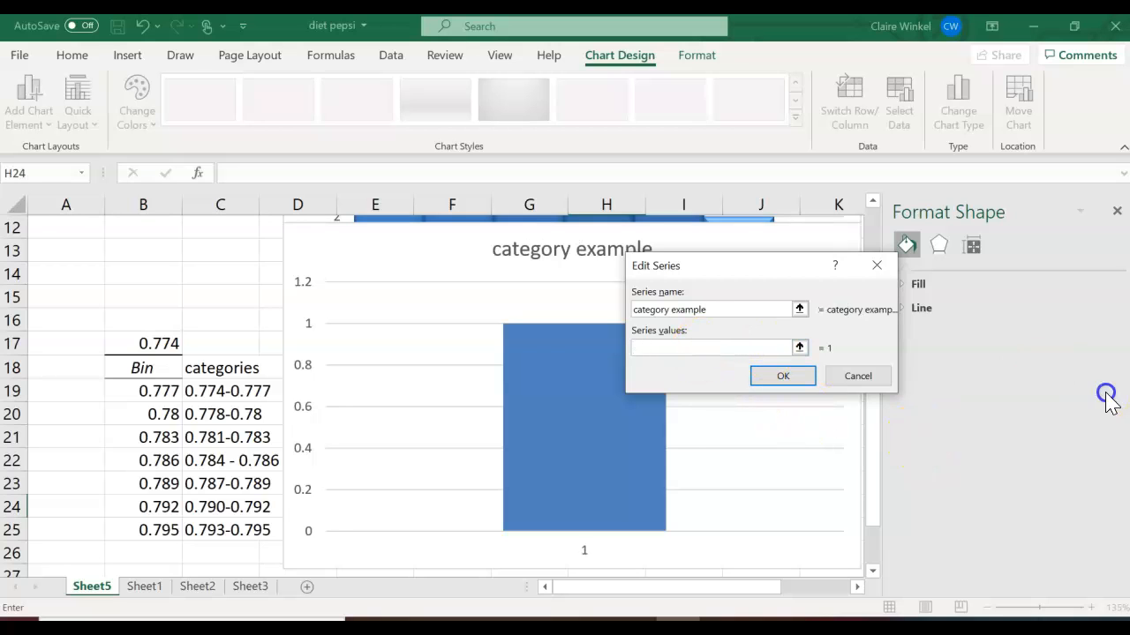
drag(868, 516, 861, 371)
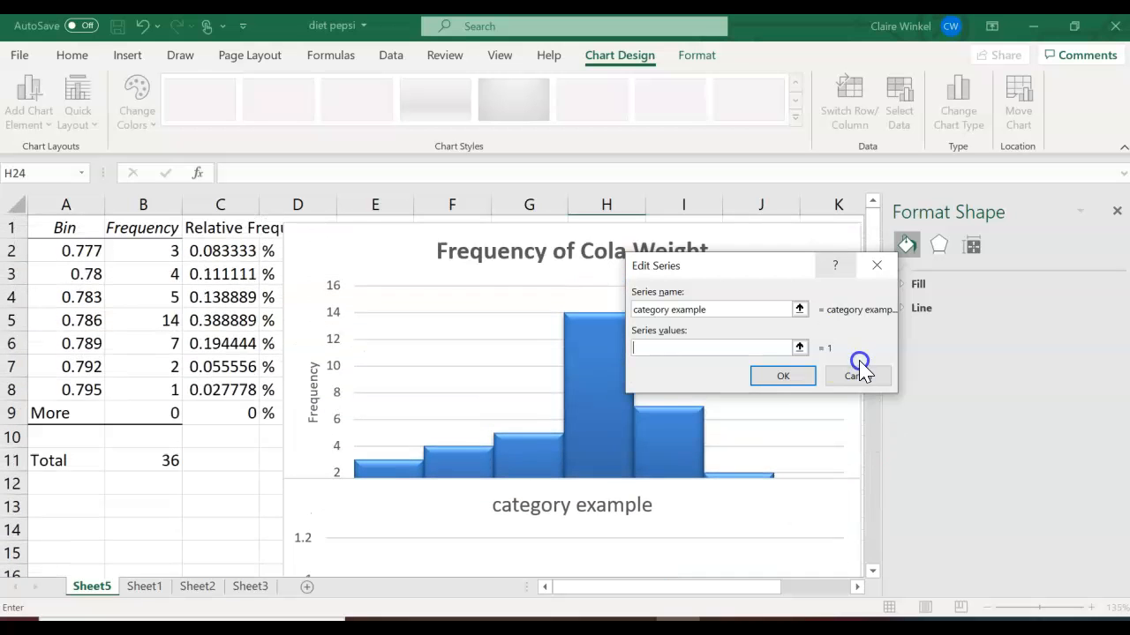
drag(159, 249, 158, 391)
click(786, 381)
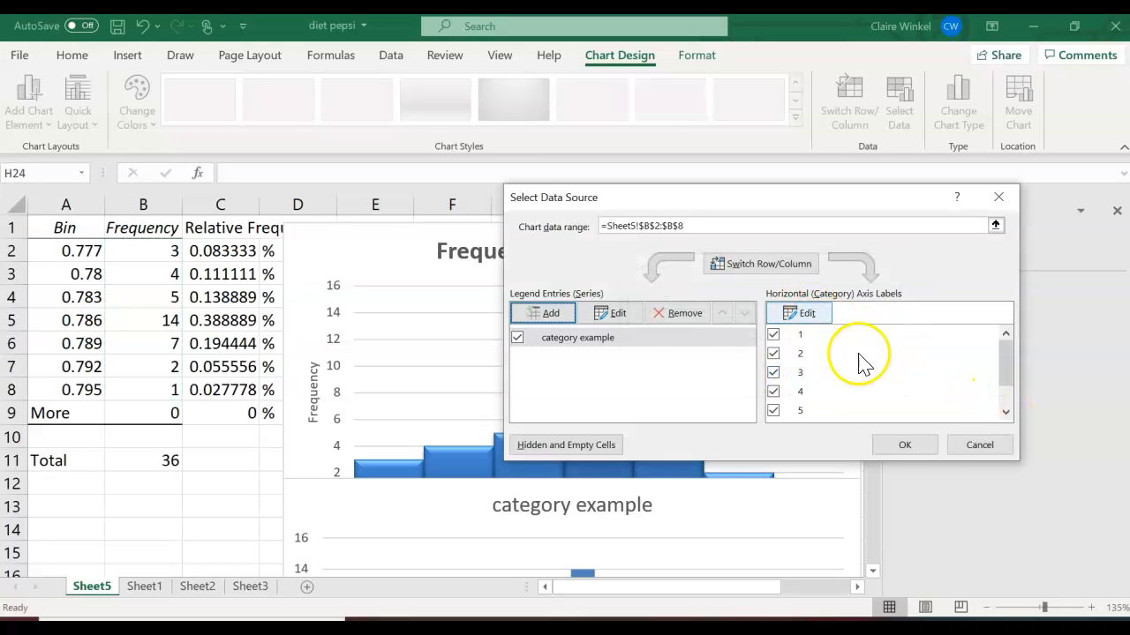
- Set the chart's horizontal axis labels to the category ranges in C19:C25 and close the format pane
click(804, 315)
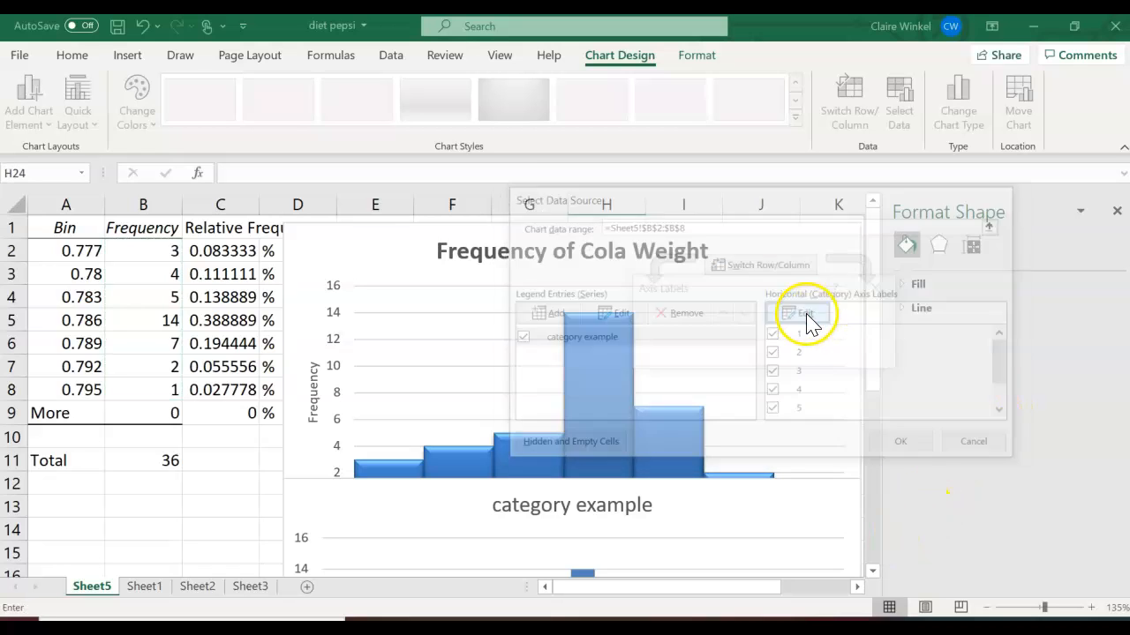
drag(874, 251, 865, 376)
drag(227, 391, 212, 530)
click(783, 354)
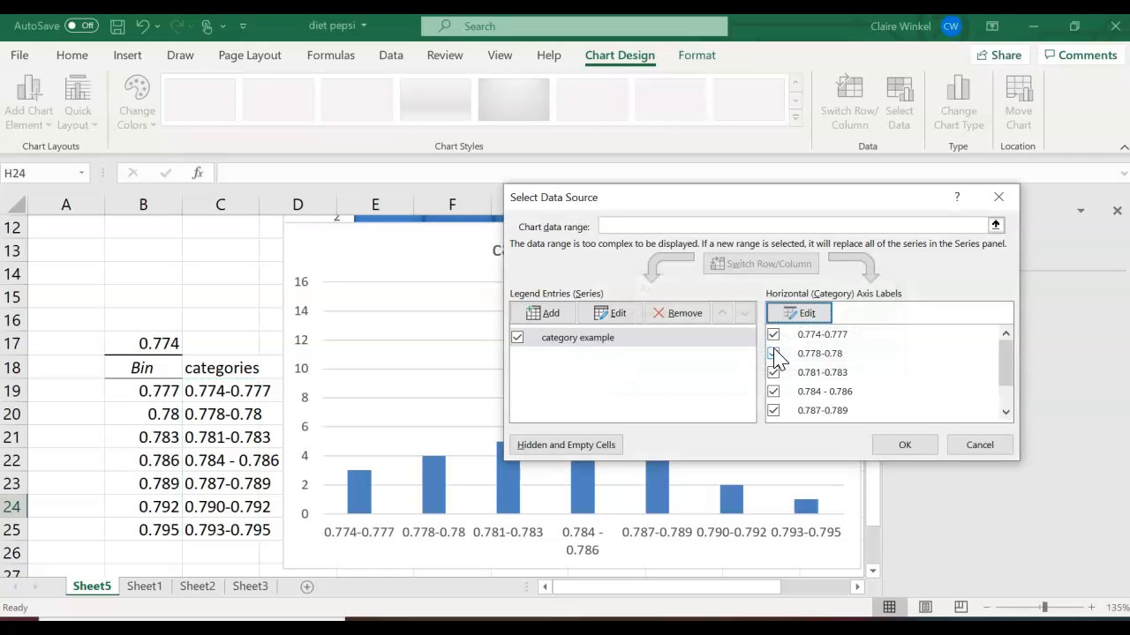
click(905, 445)
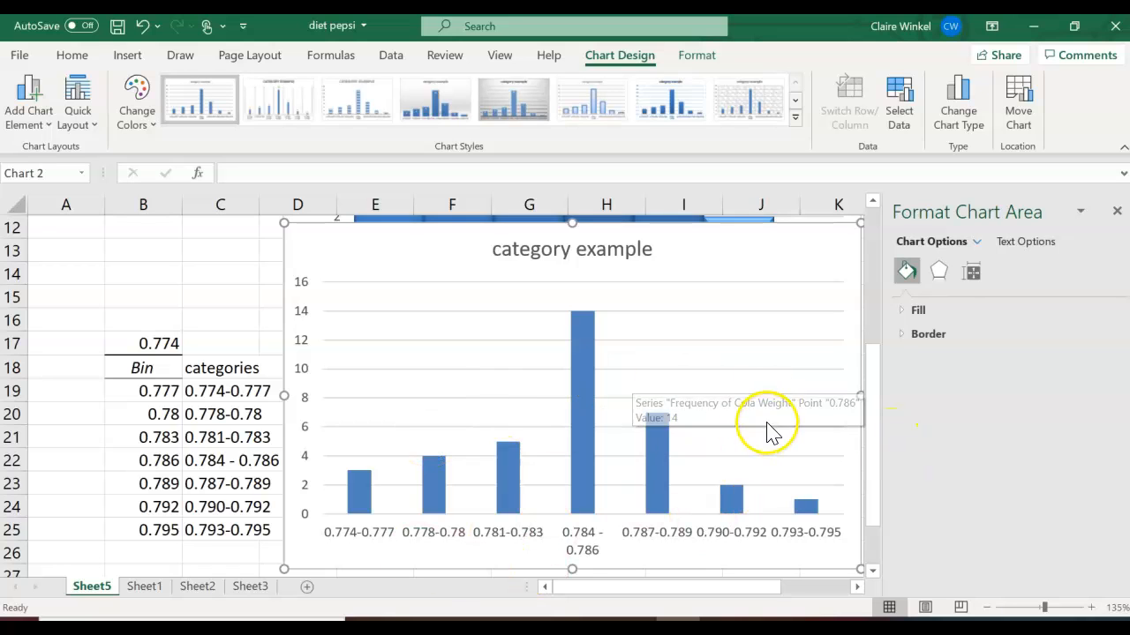
click(1117, 212)
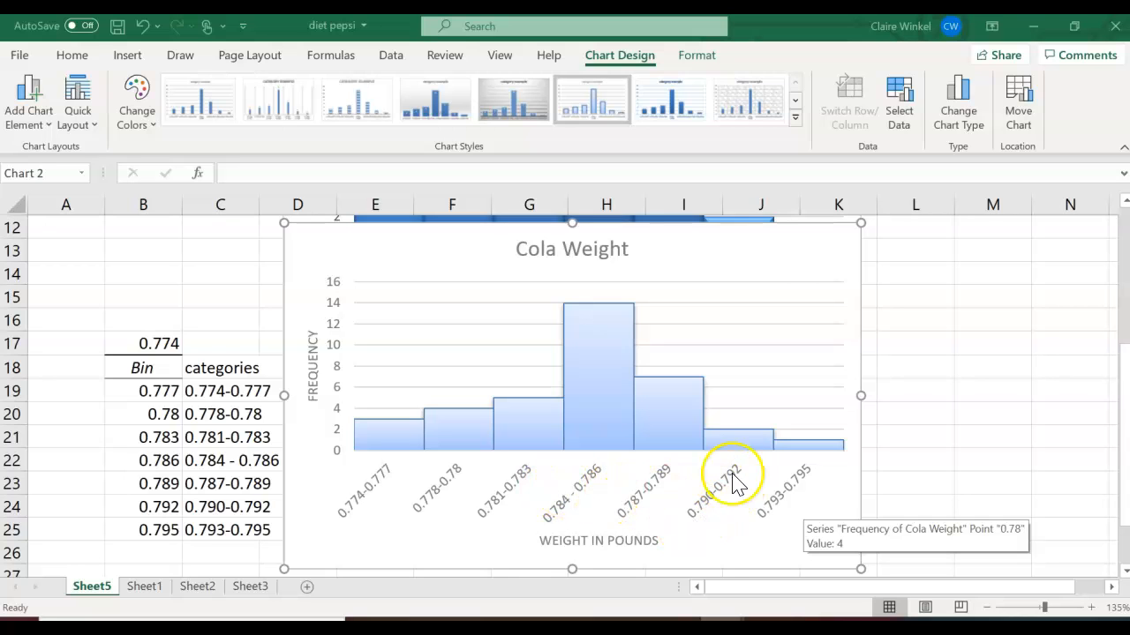
- Try setting the horizontal axis position to on tick marks, then switch it back to between tick marks
right_click(785, 502)
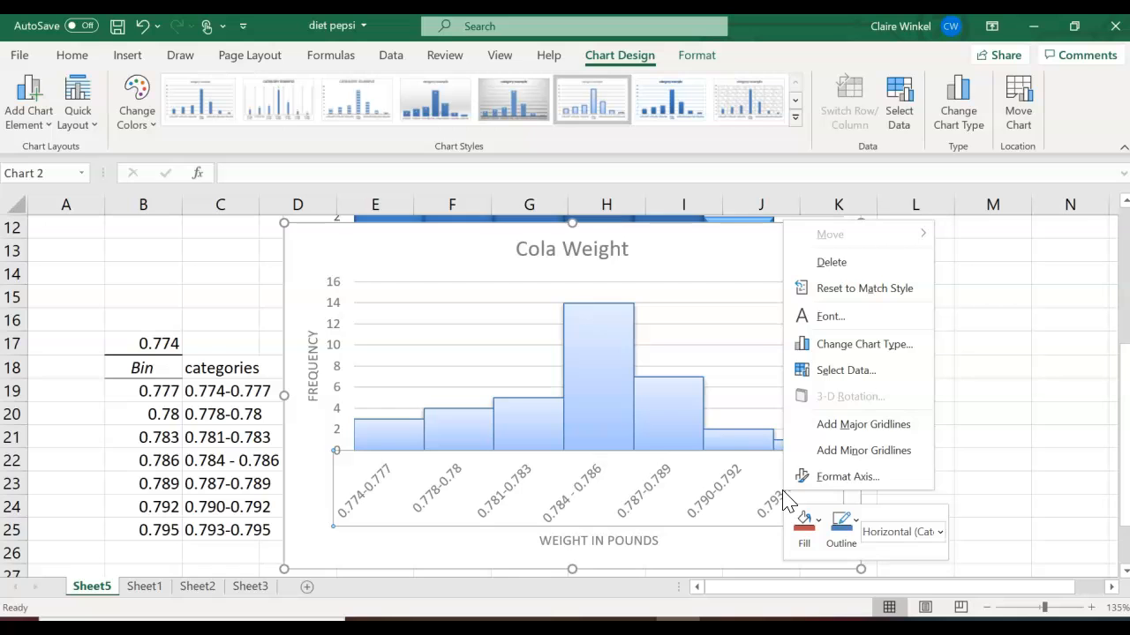
click(825, 488)
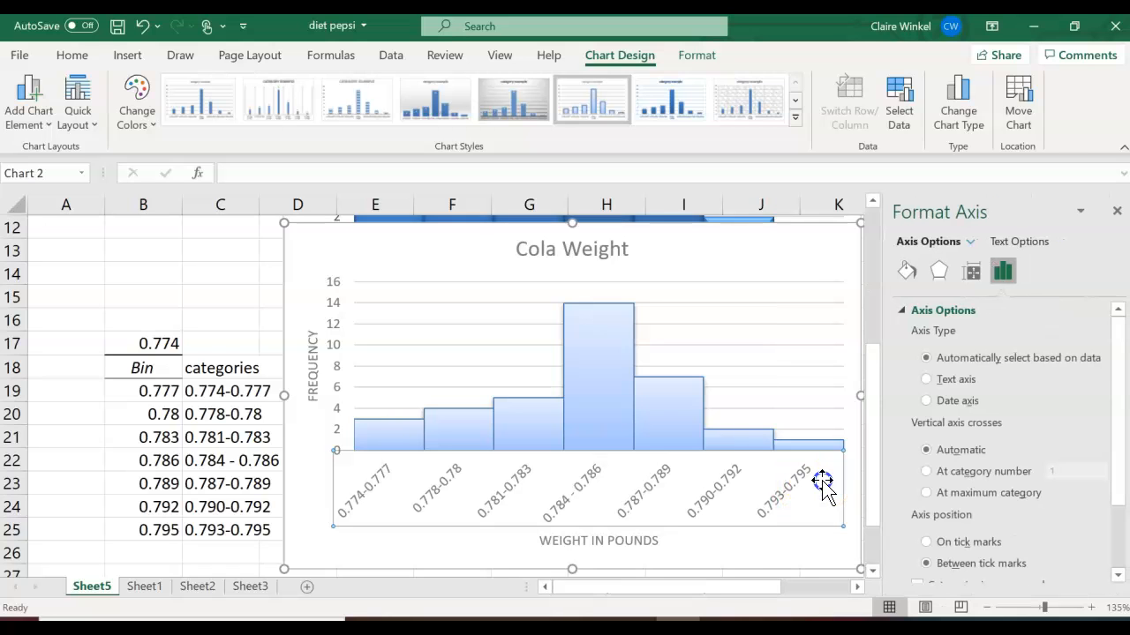
click(927, 542)
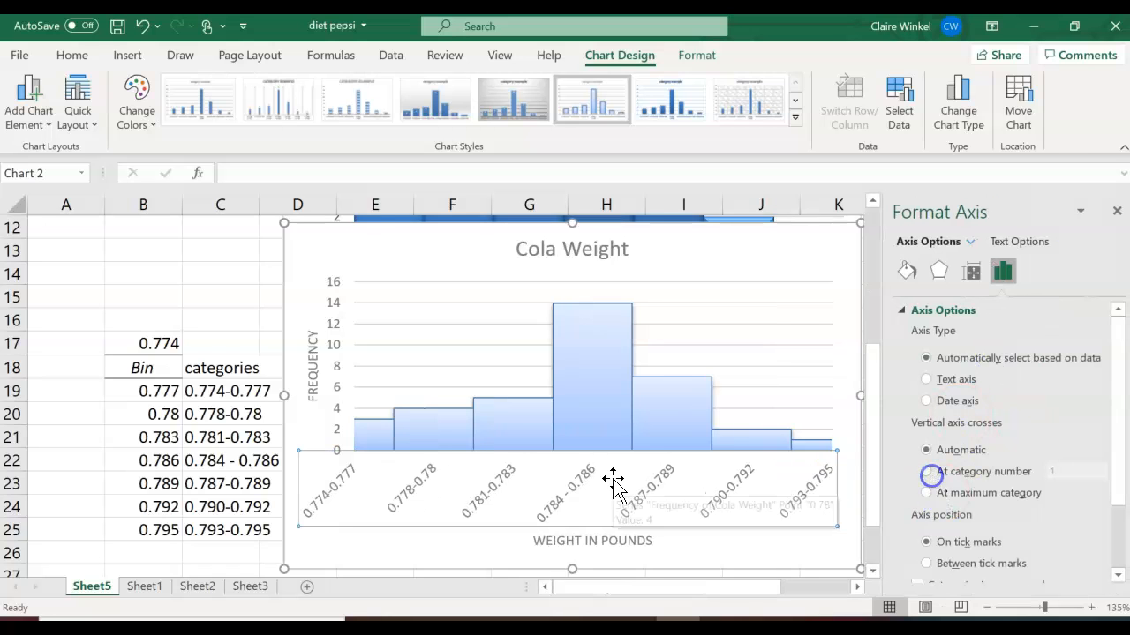
click(937, 563)
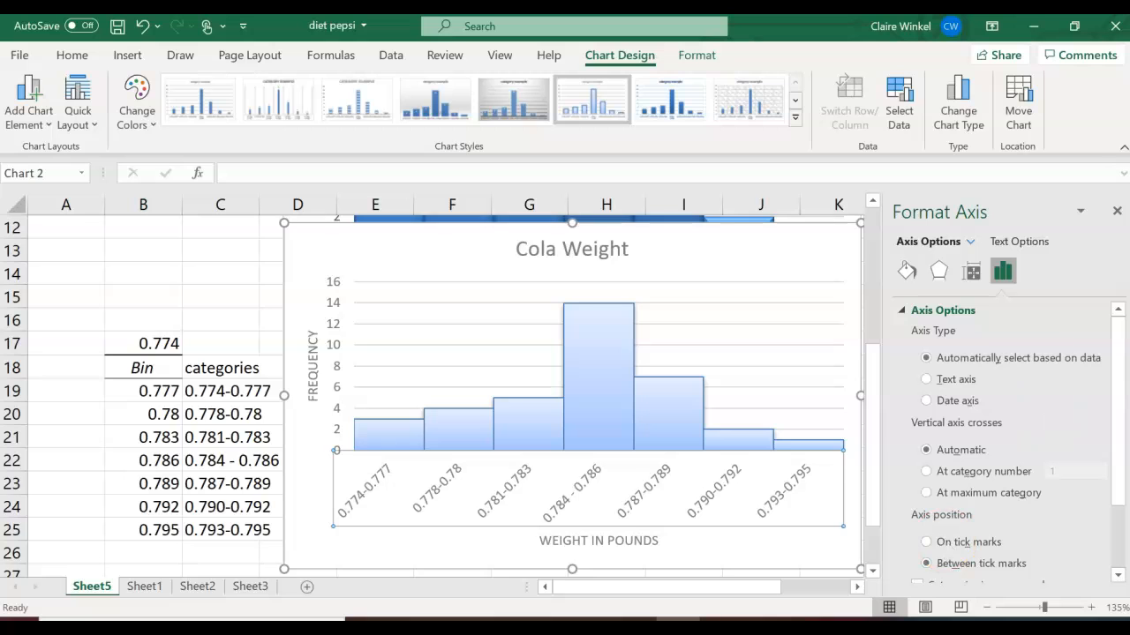
click(1117, 213)
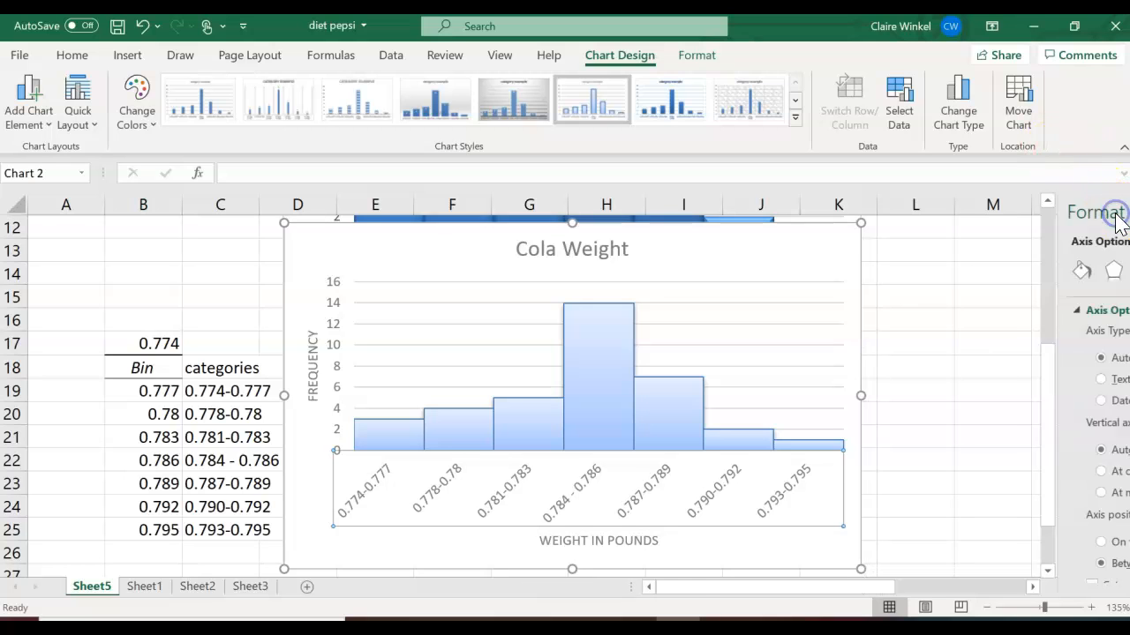